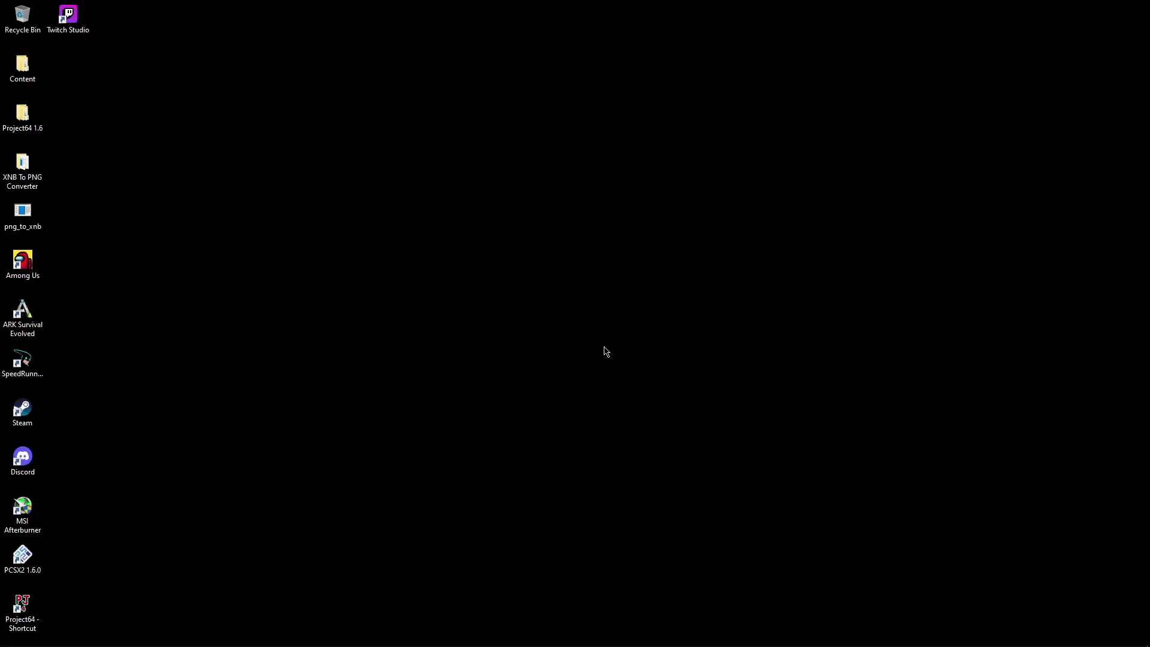
- In File Explorer, open the SpeedRunners Content folder under Program Files (x86), Steam, steamapps, common on Local Disk (C:)
{"action": "mouse_move", "coordinate": [247, 644]}
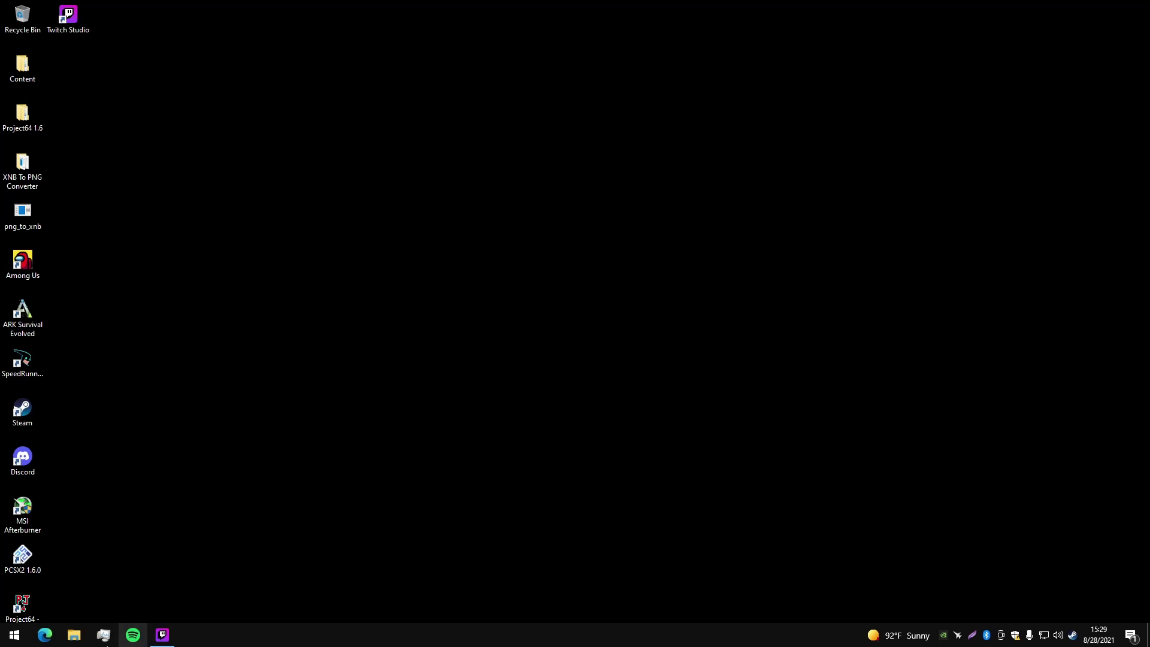
{"action": "left_click", "coordinate": [73, 635]}
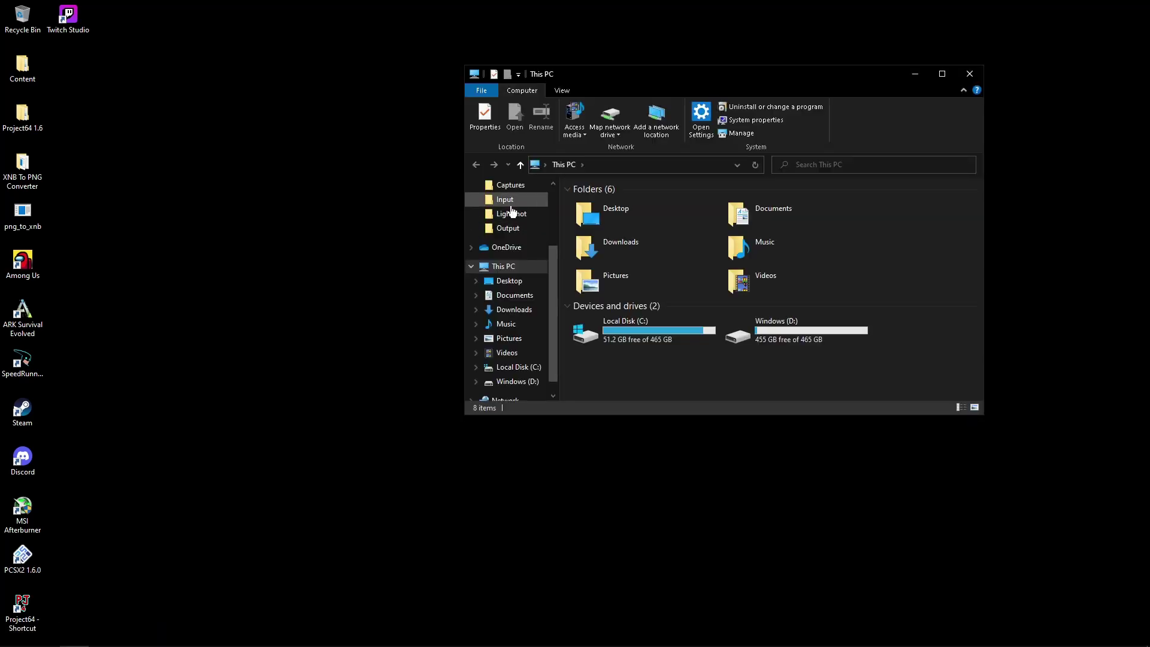
{"action": "left_click", "coordinate": [644, 342]}
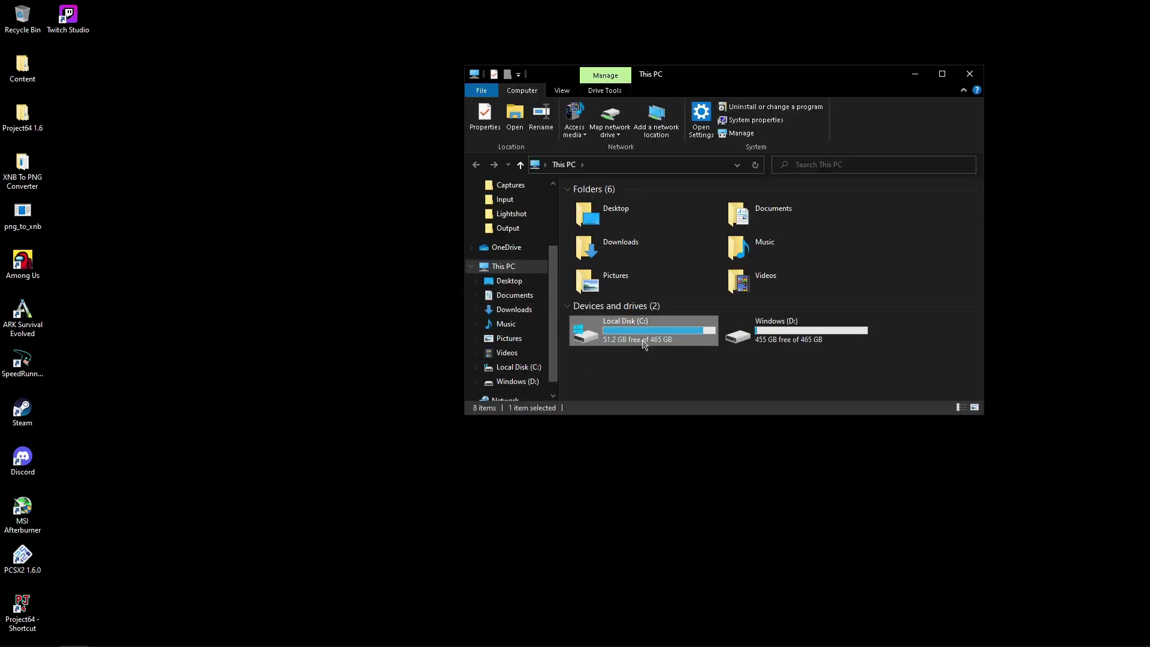
{"action": "double_click", "coordinate": [644, 342]}
{"action": "scroll", "coordinate": [497, 359], "scroll_direction": "up", "scroll_amount": 1}
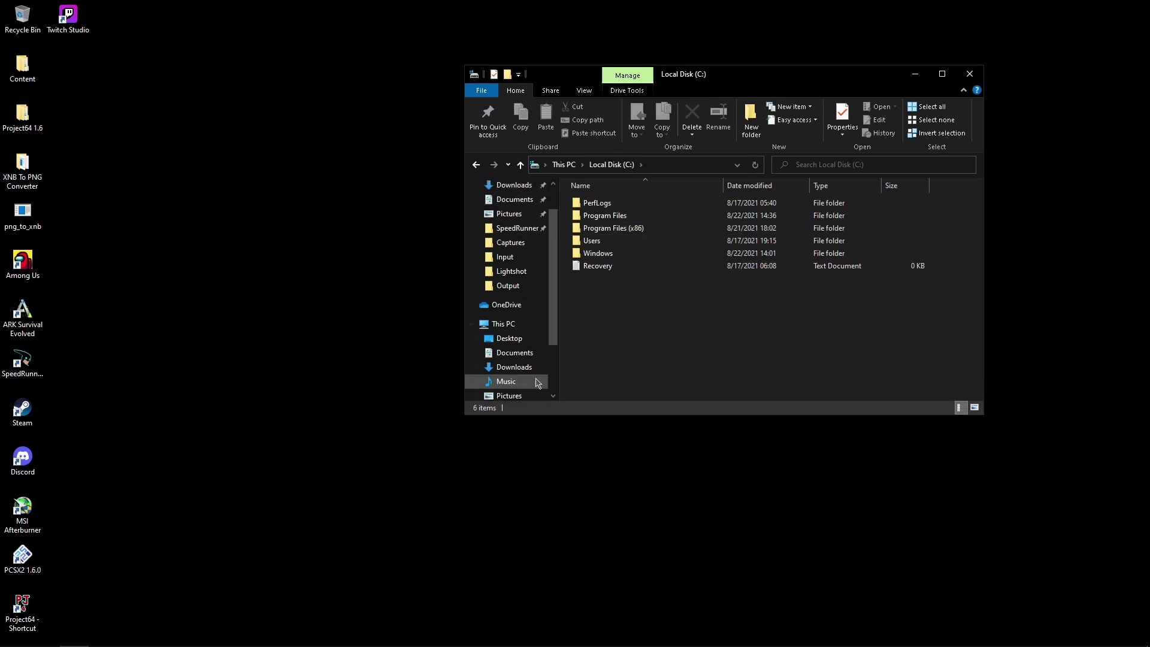
{"action": "double_click", "coordinate": [645, 228]}
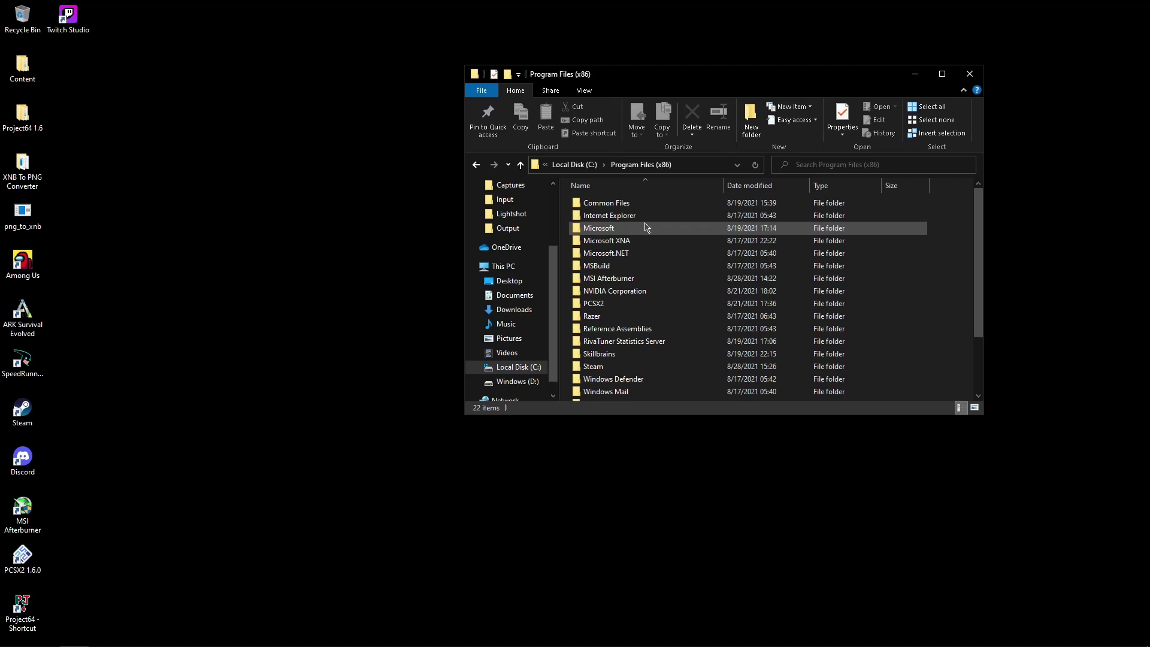
{"action": "double_click", "coordinate": [687, 370]}
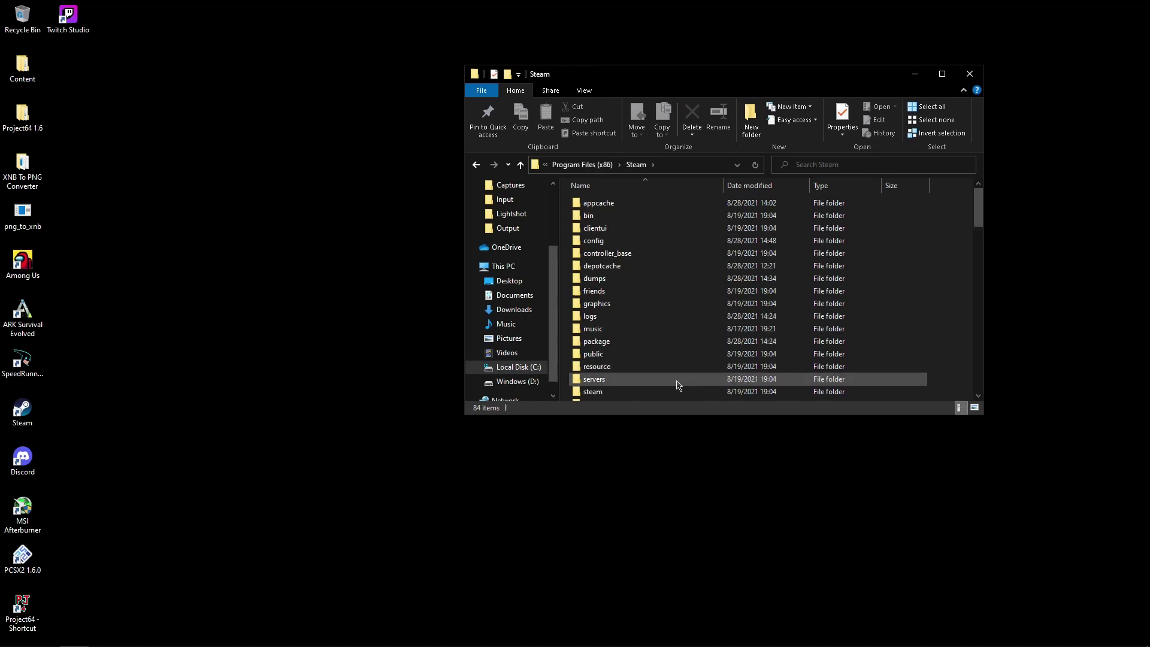
{"action": "double_click", "coordinate": [673, 371]}
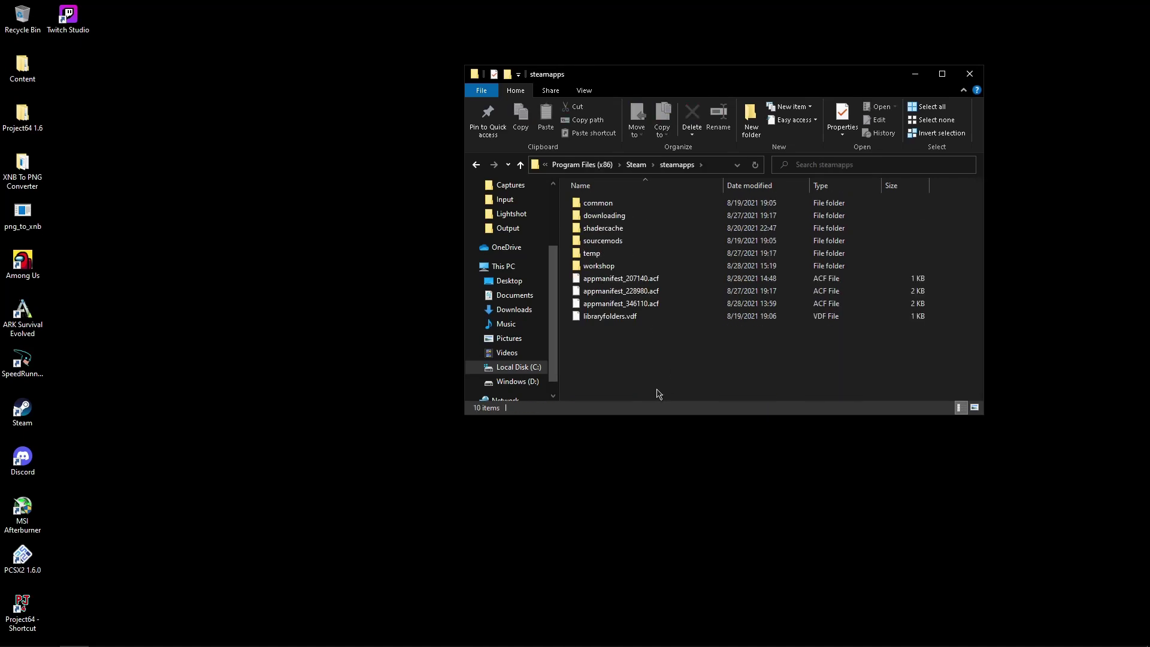
{"action": "double_click", "coordinate": [640, 203]}
{"action": "double_click", "coordinate": [642, 215]}
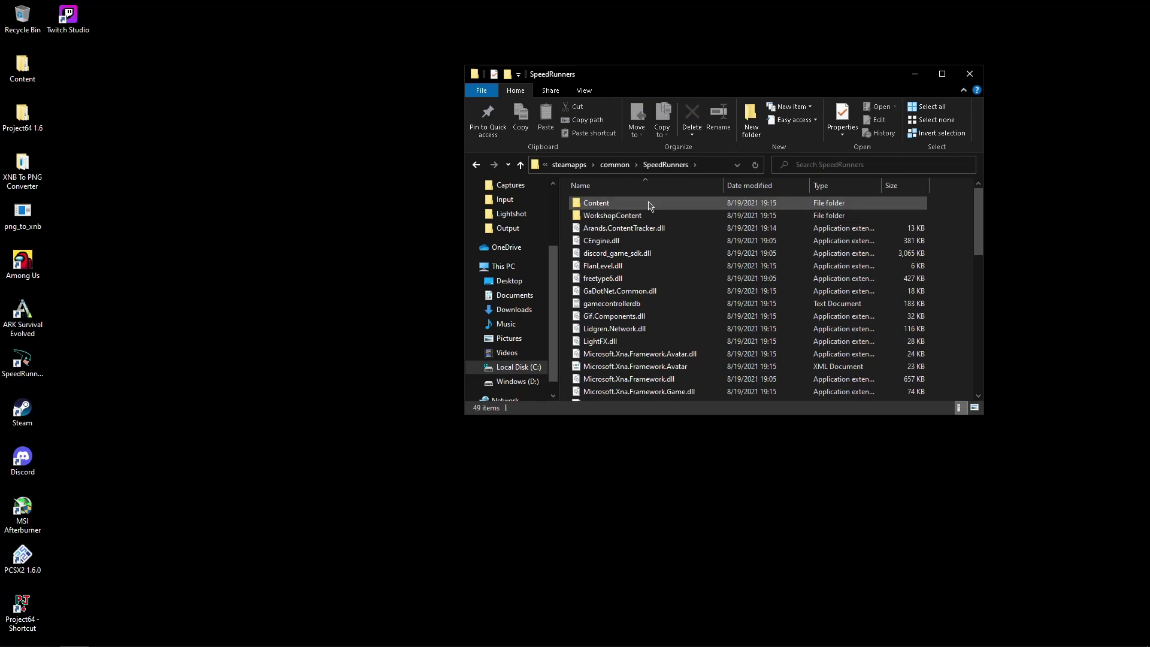
{"action": "double_click", "coordinate": [649, 202]}
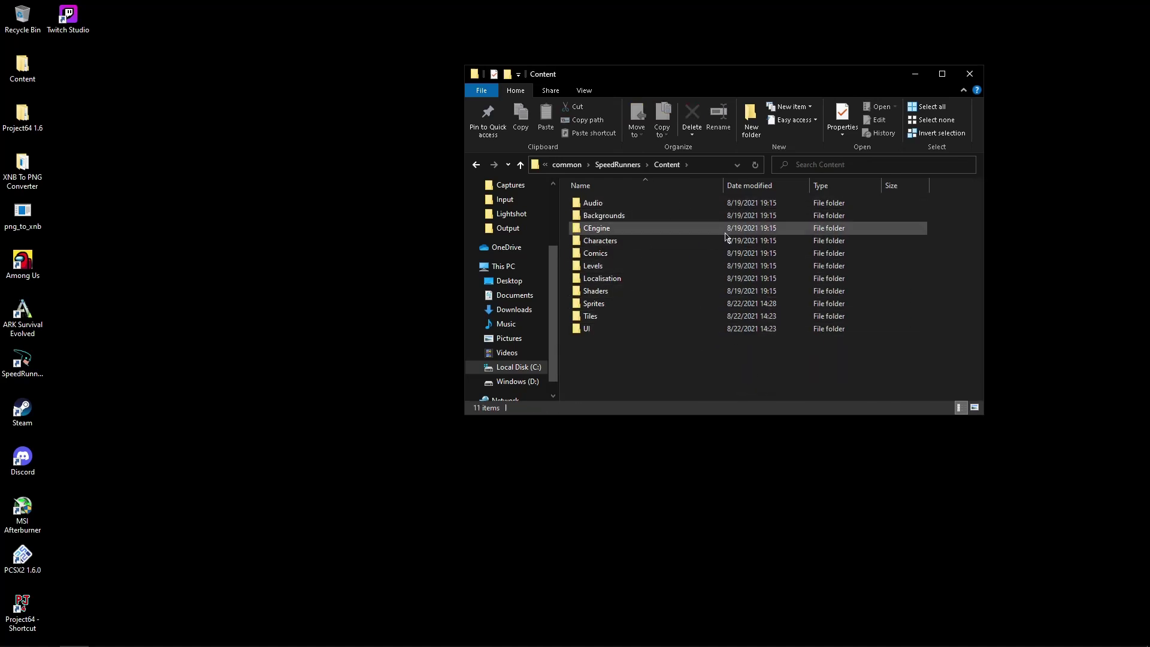
- Delete all files from the Input folder inside the desktop's XNB To PNG Converter folder
{"action": "double_click", "coordinate": [35, 175]}
{"action": "double_click", "coordinate": [656, 220]}
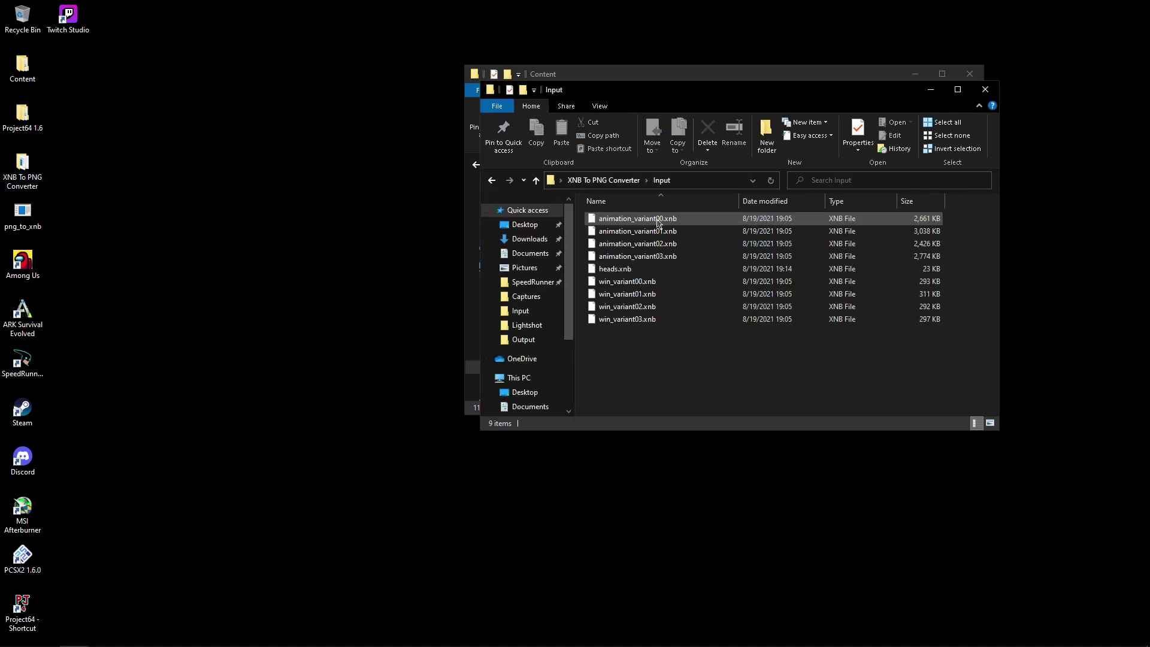
{"action": "left_click", "coordinate": [657, 220]}
{"action": "key", "text": "ctrl+a"}
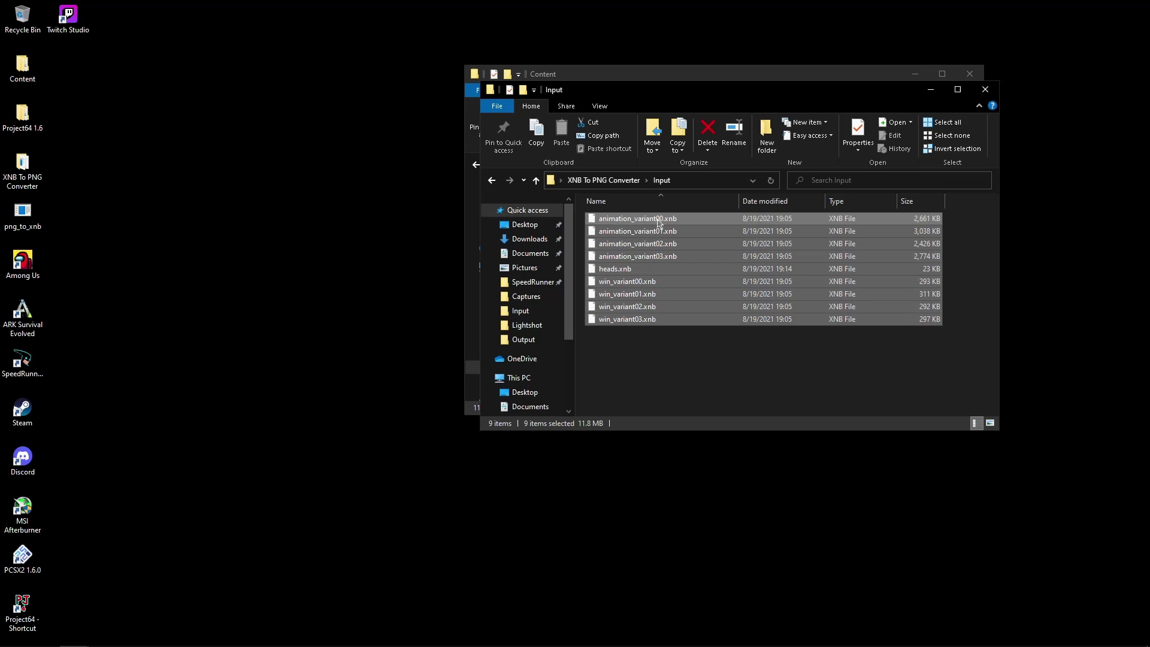
{"action": "key", "text": "Delete"}
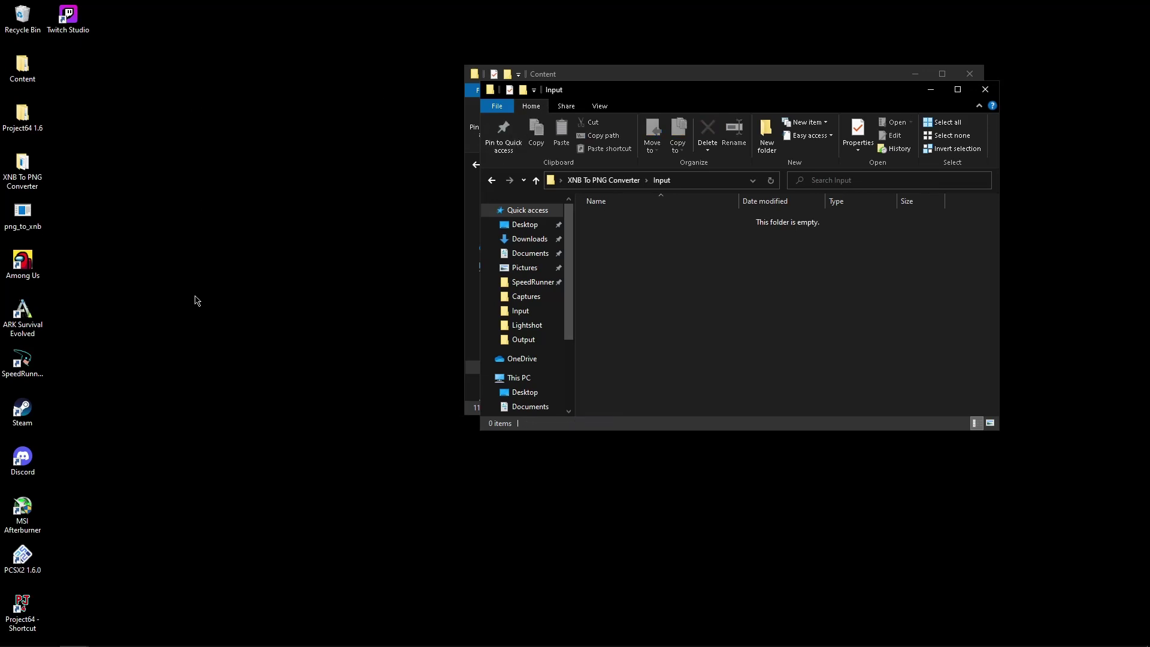
- Launch GIMP 2.10.24 and minimise its window once it has loaded
{"action": "left_click", "coordinate": [197, 300]}
{"action": "left_click", "coordinate": [3, 642]}
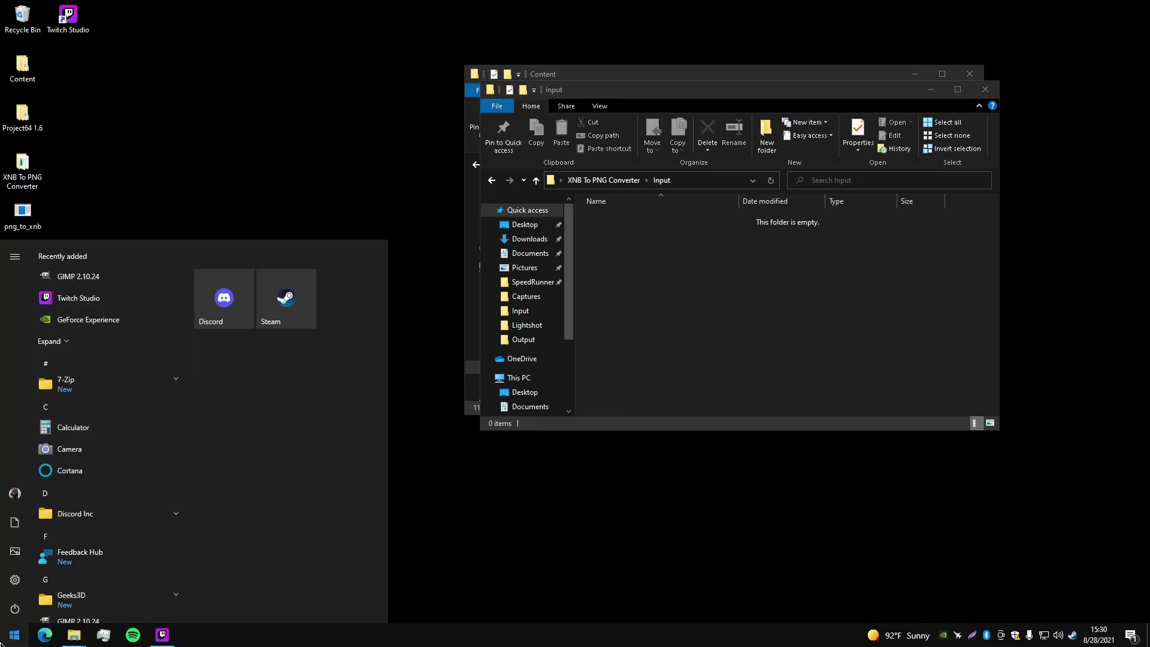
{"action": "left_click", "coordinate": [132, 285]}
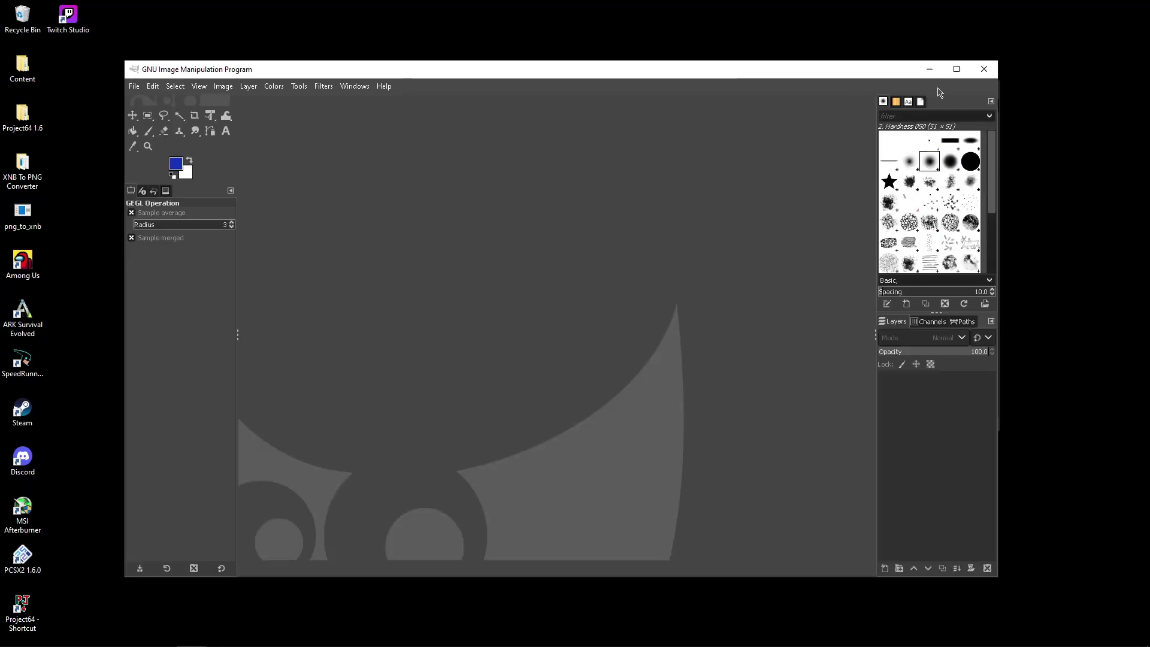
{"action": "left_click", "coordinate": [921, 68]}
- Return to the SpeedRunners Content folder and open the Unic folder inside Characters
{"action": "left_click", "coordinate": [724, 75]}
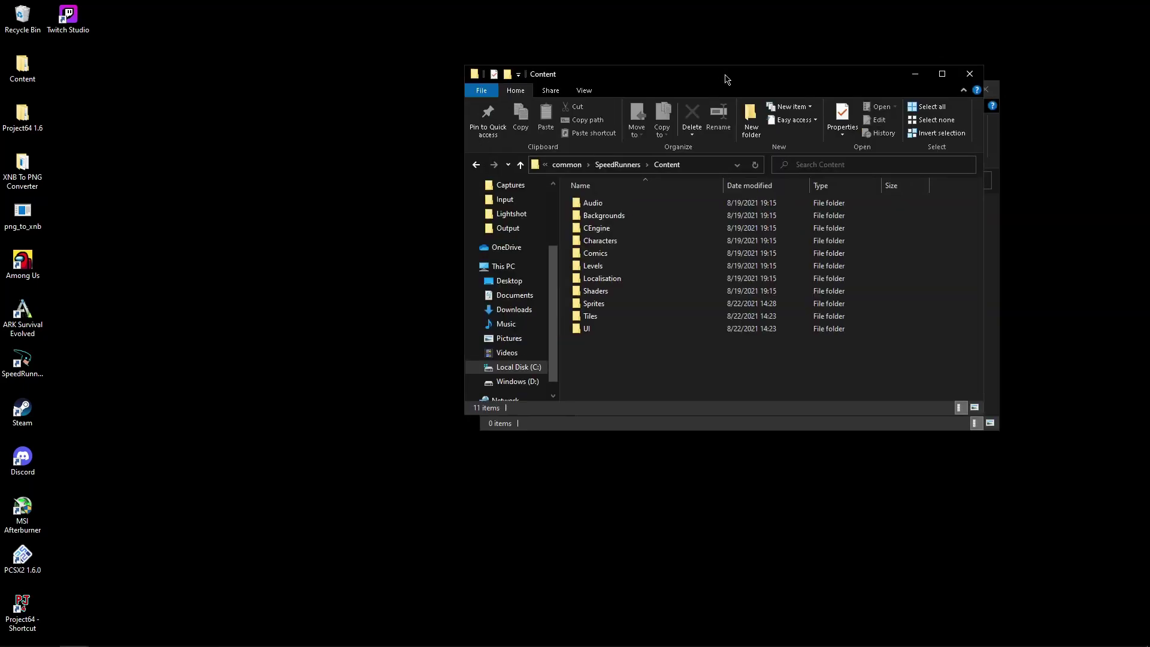
{"action": "double_click", "coordinate": [625, 241]}
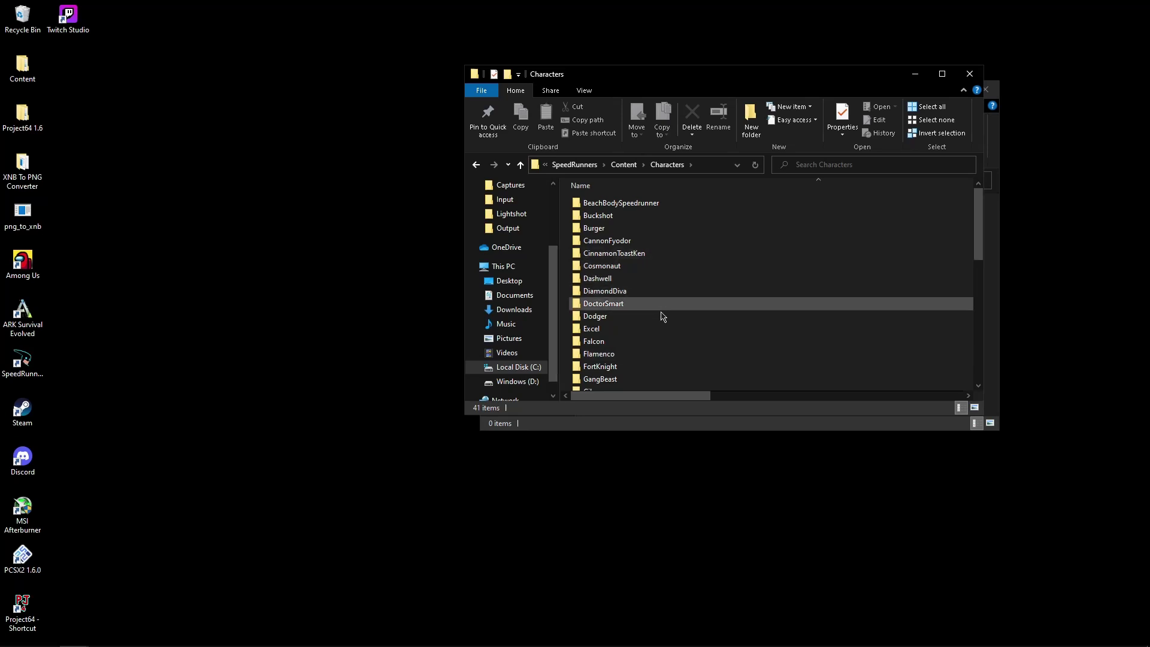
{"action": "scroll", "coordinate": [661, 323], "scroll_direction": "down", "scroll_amount": 2}
{"action": "scroll", "coordinate": [662, 327], "scroll_direction": "down", "scroll_amount": 5}
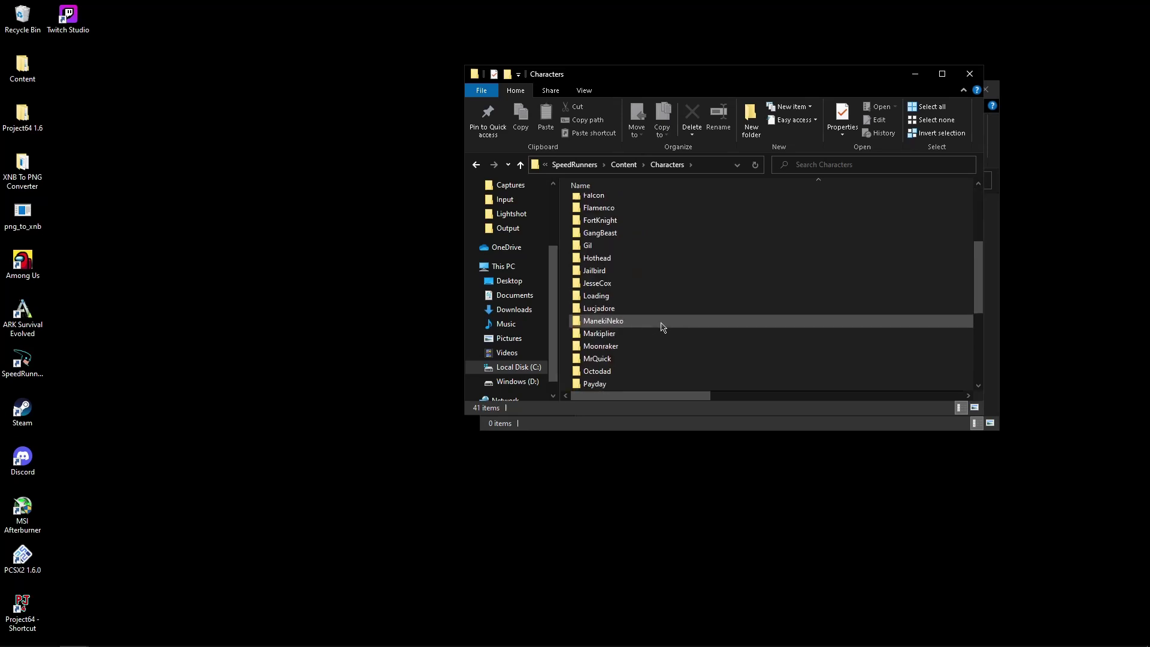
{"action": "scroll", "coordinate": [662, 326], "scroll_direction": "down", "scroll_amount": 2}
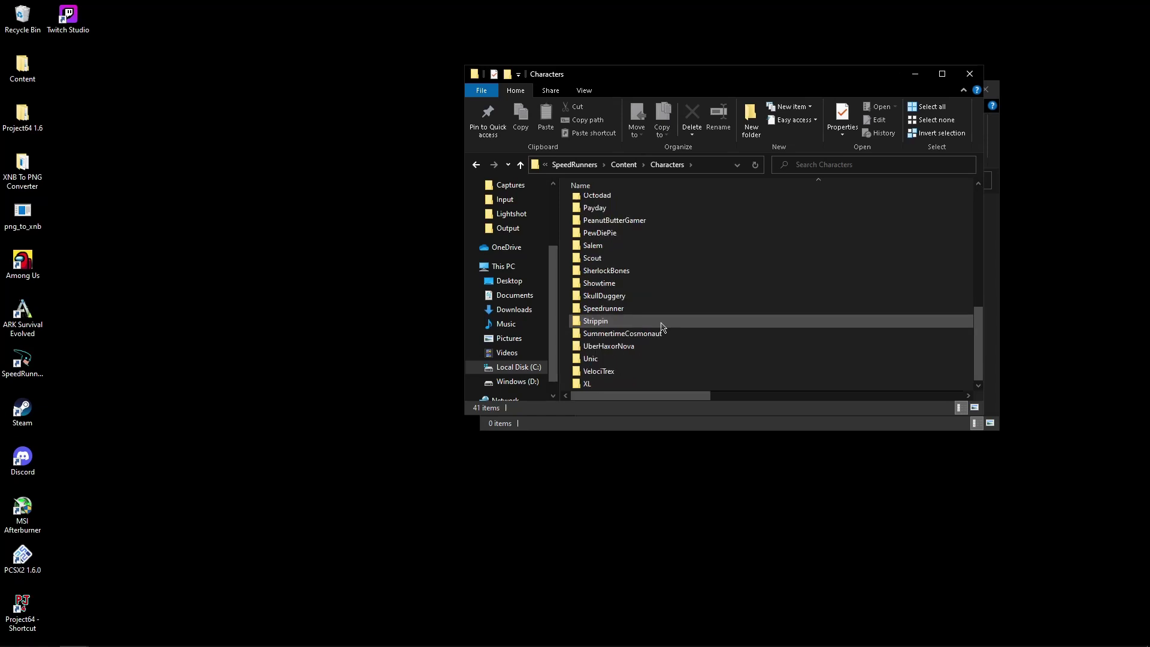
{"action": "double_click", "coordinate": [660, 360]}
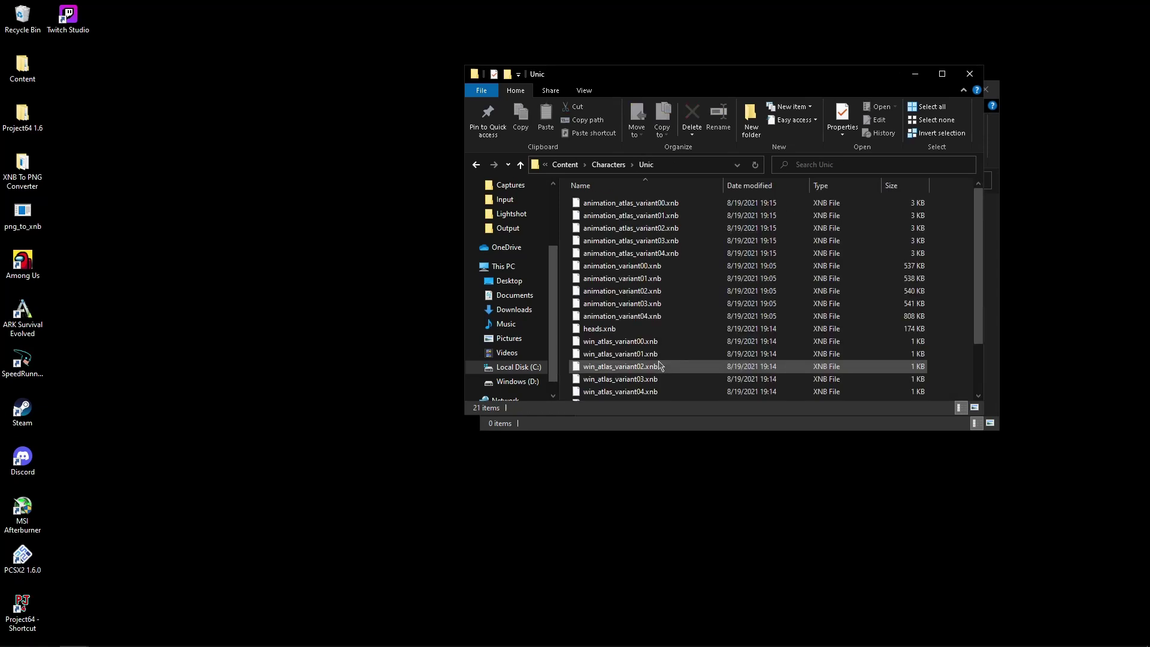
- Copy animation_variant00.xnb through animation_variant04.xnb and heads.xnb from the Unic folder to the desktop
{"action": "left_click", "coordinate": [648, 266]}
{"action": "left_click", "coordinate": [670, 328], "text": "shift"}
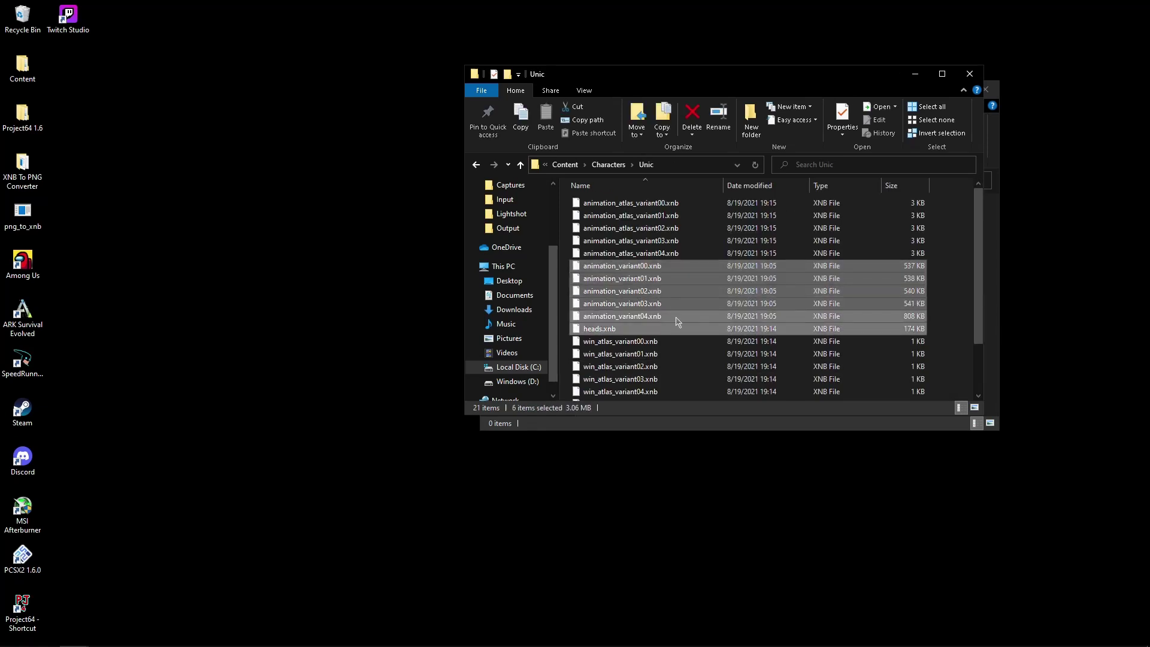
{"action": "left_click", "coordinate": [290, 237]}
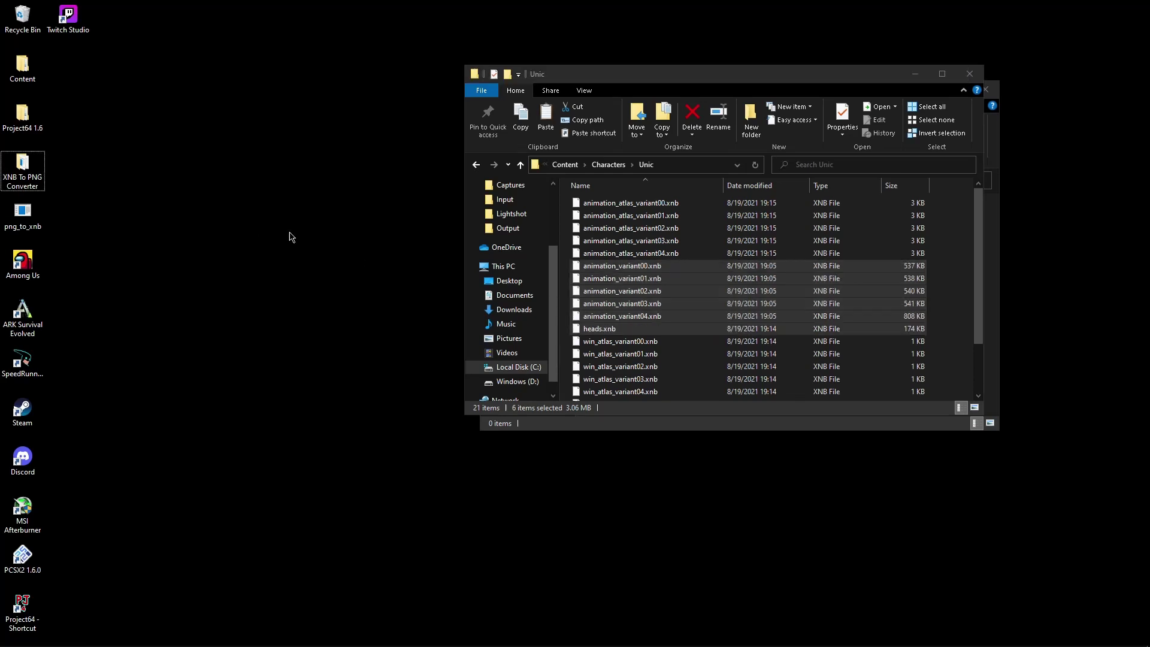
{"action": "key", "text": "ctrl+v"}
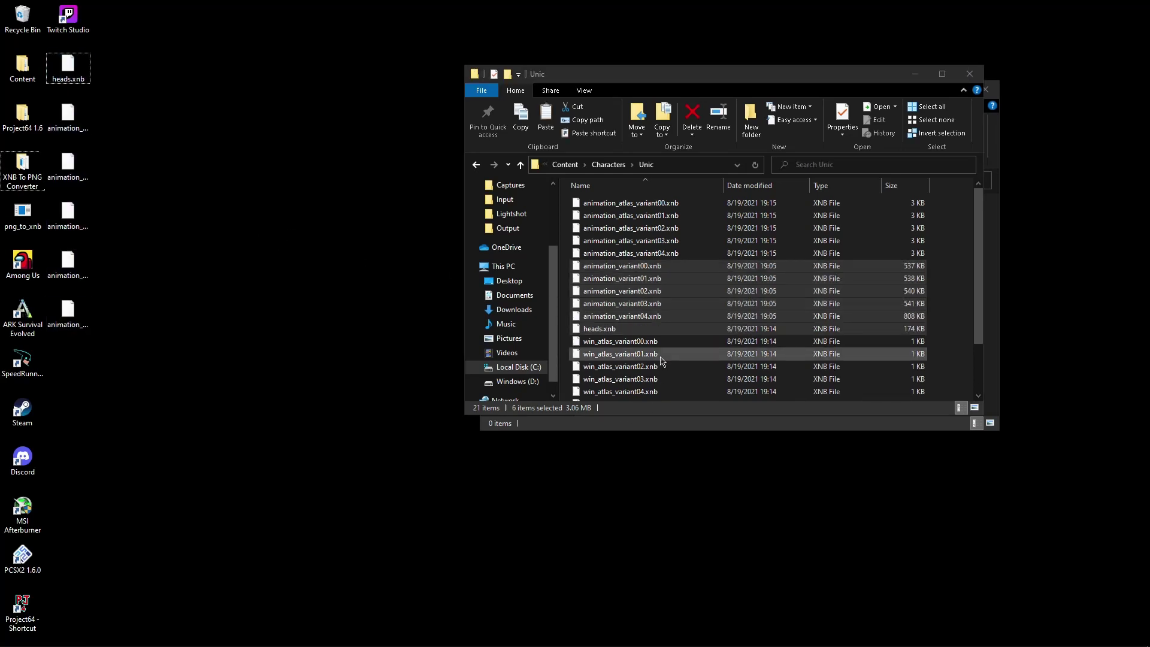
- Copy win_variant00.xnb through win_variant04.xnb from the Unic folder to the desktop
{"action": "scroll", "coordinate": [662, 360], "scroll_direction": "down", "scroll_amount": 2}
{"action": "left_click", "coordinate": [669, 345]}
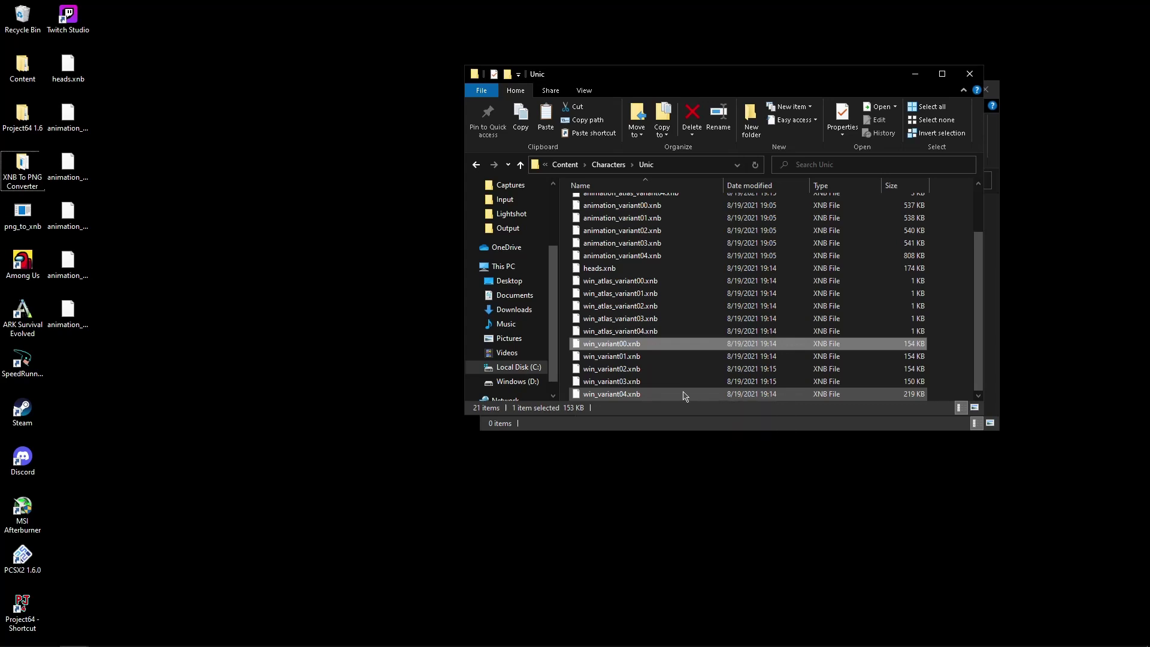
{"action": "left_click", "coordinate": [684, 396], "text": "shift"}
{"action": "left_click_drag", "start_coordinate": [684, 396], "coordinate": [308, 391]}
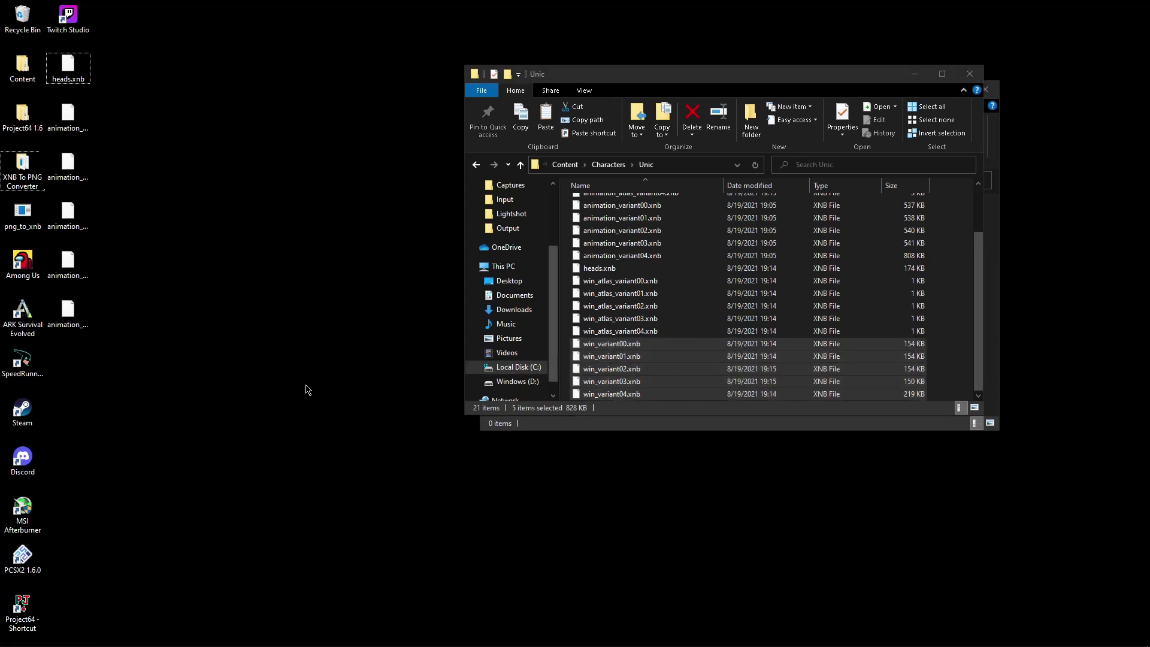
{"action": "left_click", "coordinate": [343, 402]}
- Move the copied XNB files from the desktop into the converter's Input folder and run XNB_to_PNG_Converter.exe
{"action": "left_click", "coordinate": [914, 74]}
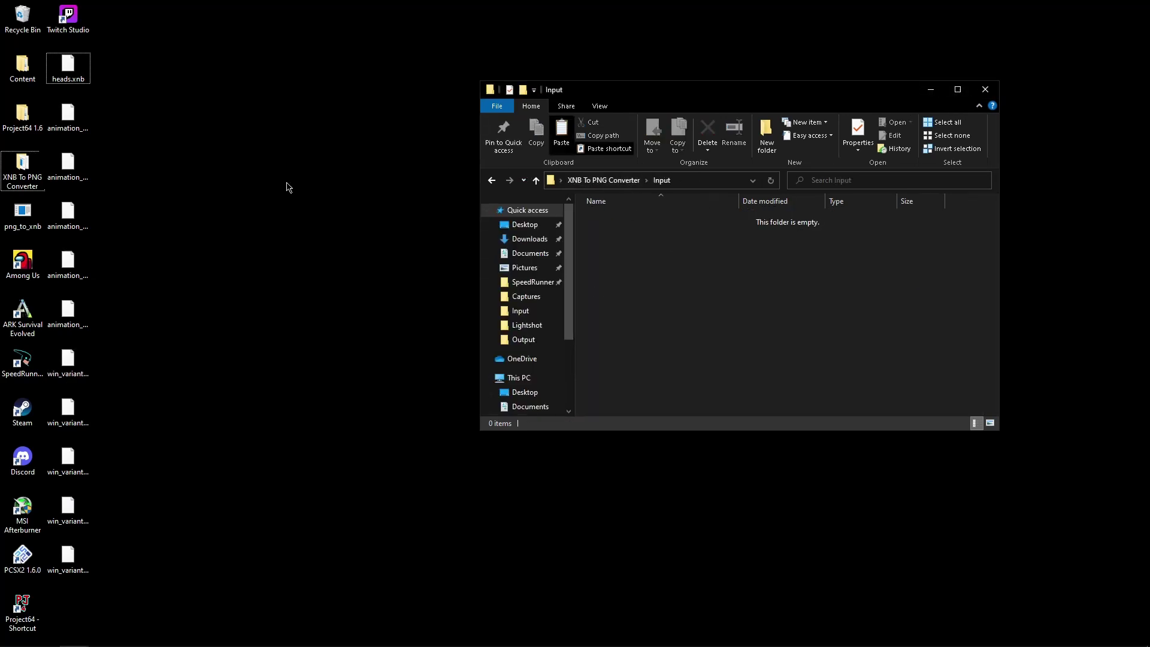
{"action": "left_click_drag", "start_coordinate": [108, 65], "coordinate": [697, 298]}
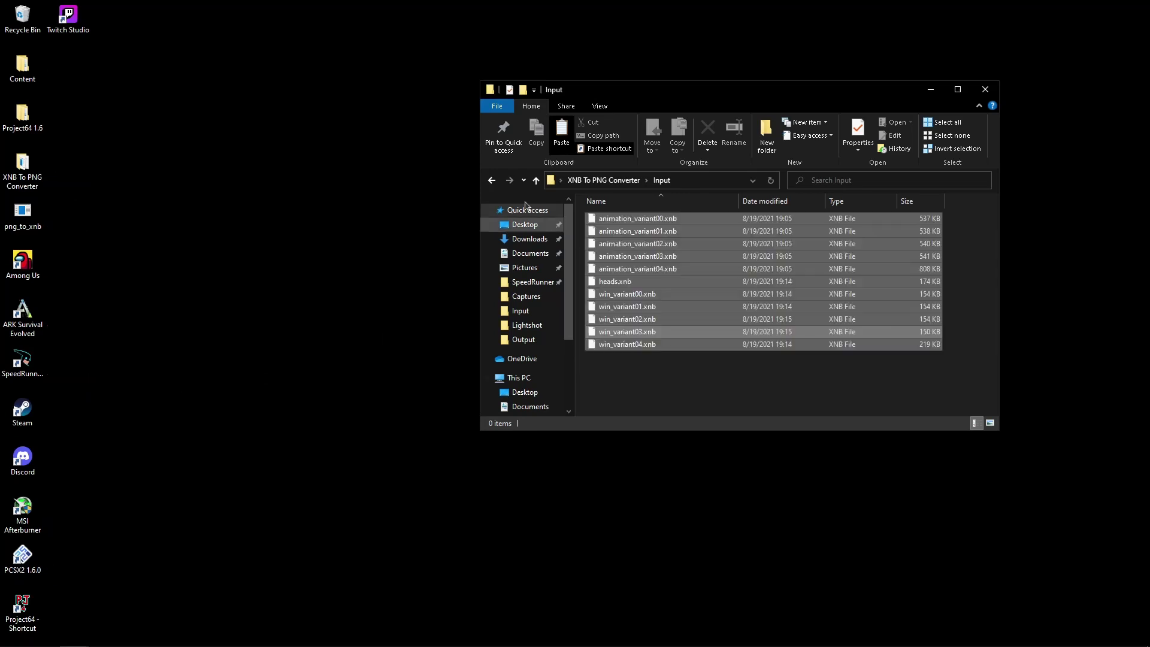
{"action": "left_click", "coordinate": [489, 180]}
{"action": "double_click", "coordinate": [629, 256]}
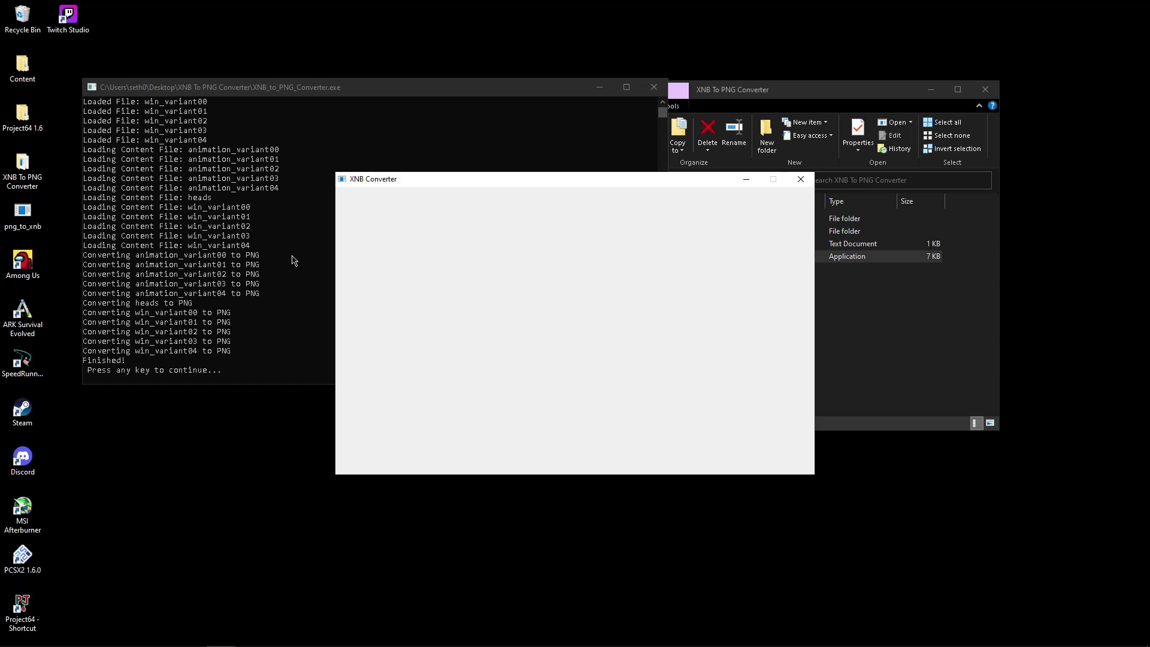
{"action": "key", "text": "Return"}
- Move all converted PNG files from the Output folder to an empty area of the desktop and minimise the folder window
{"action": "double_click", "coordinate": [670, 232]}
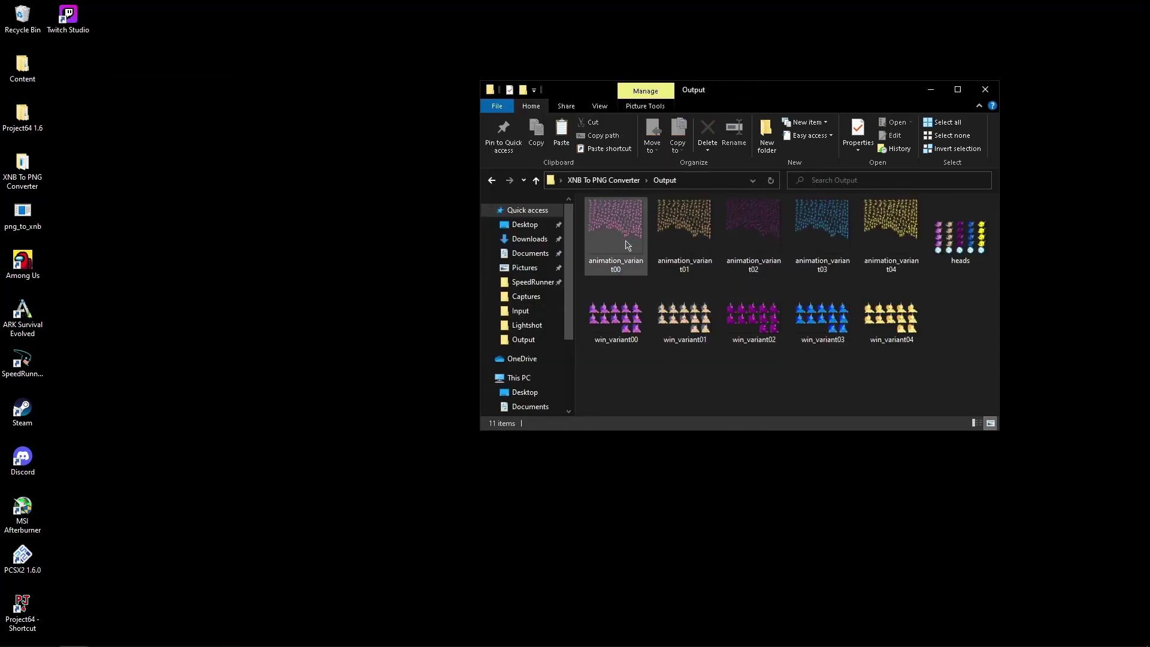
{"action": "left_click", "coordinate": [627, 242]}
{"action": "key", "text": "ctrl+a"}
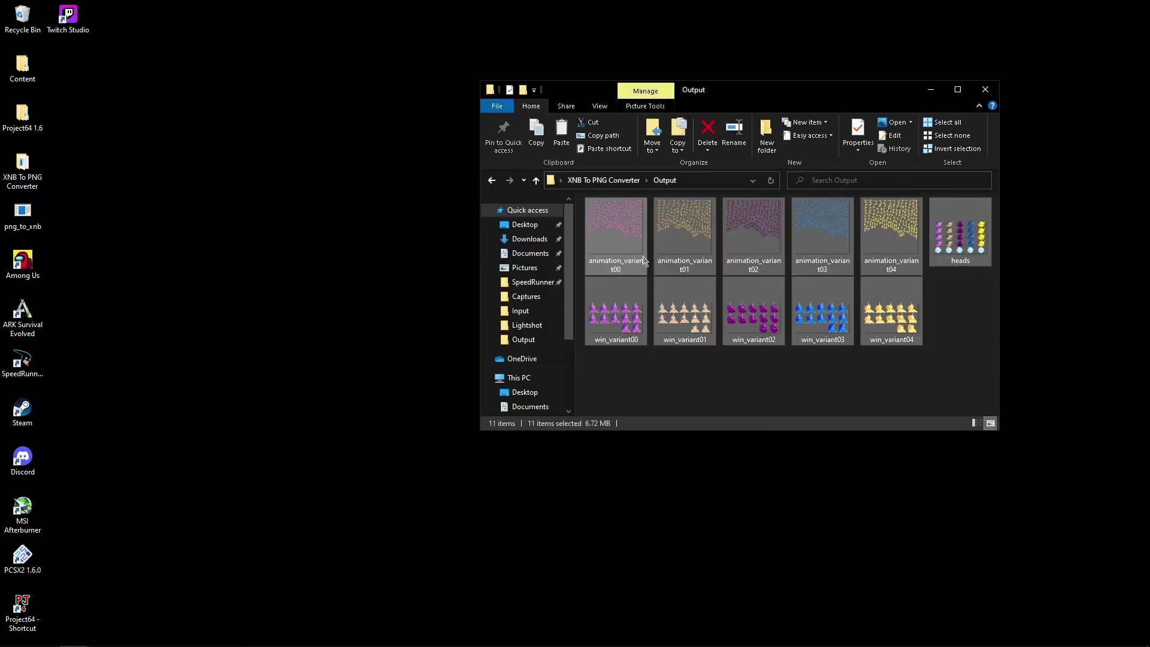
{"action": "left_click_drag", "start_coordinate": [627, 241], "coordinate": [400, 313]}
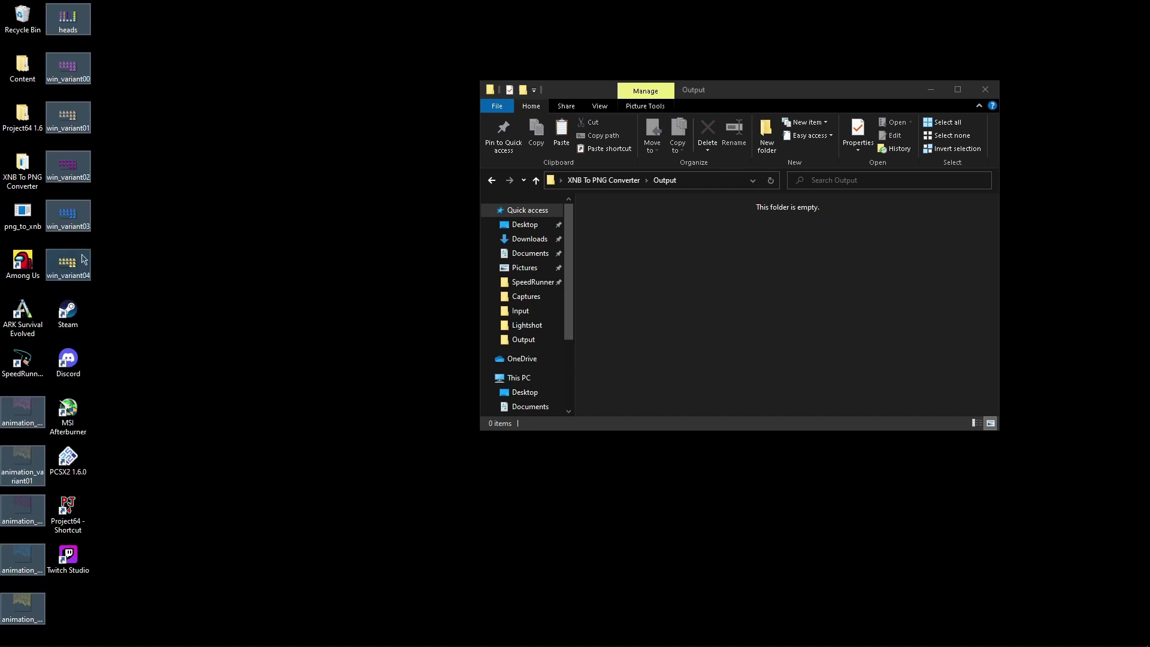
{"action": "left_click_drag", "start_coordinate": [68, 264], "coordinate": [294, 313]}
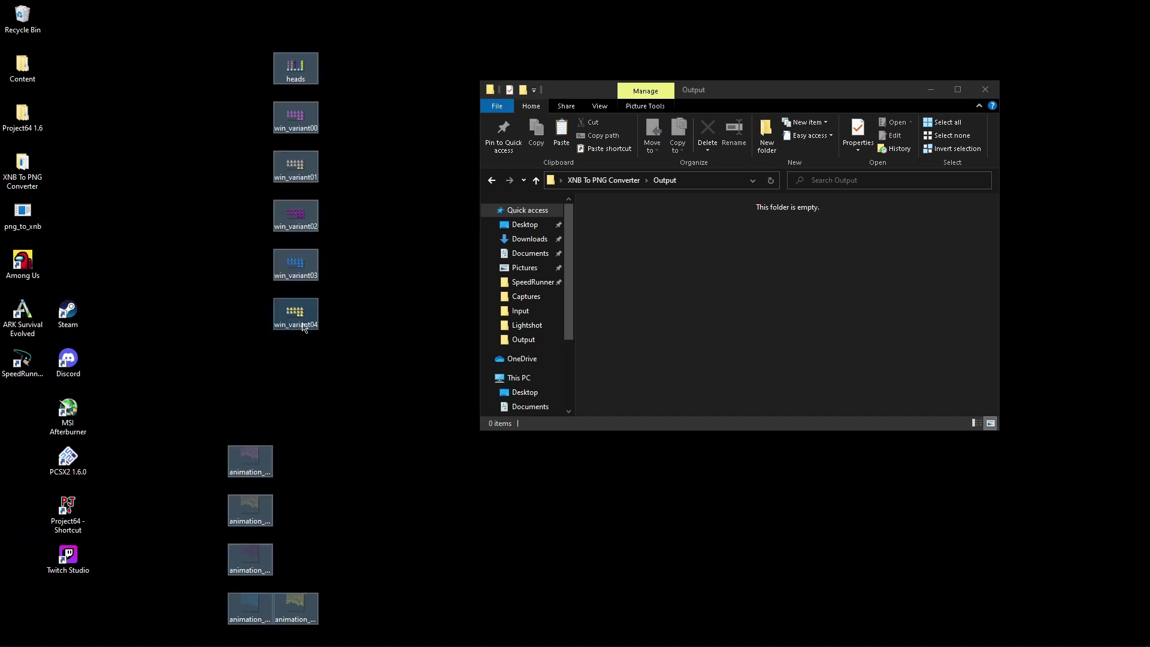
{"action": "left_click", "coordinate": [930, 90]}
- Switch to GIMP, open the desktop images from animation_variant01.png through win_variant04.png, and maximise the window
{"action": "left_click", "coordinate": [191, 634]}
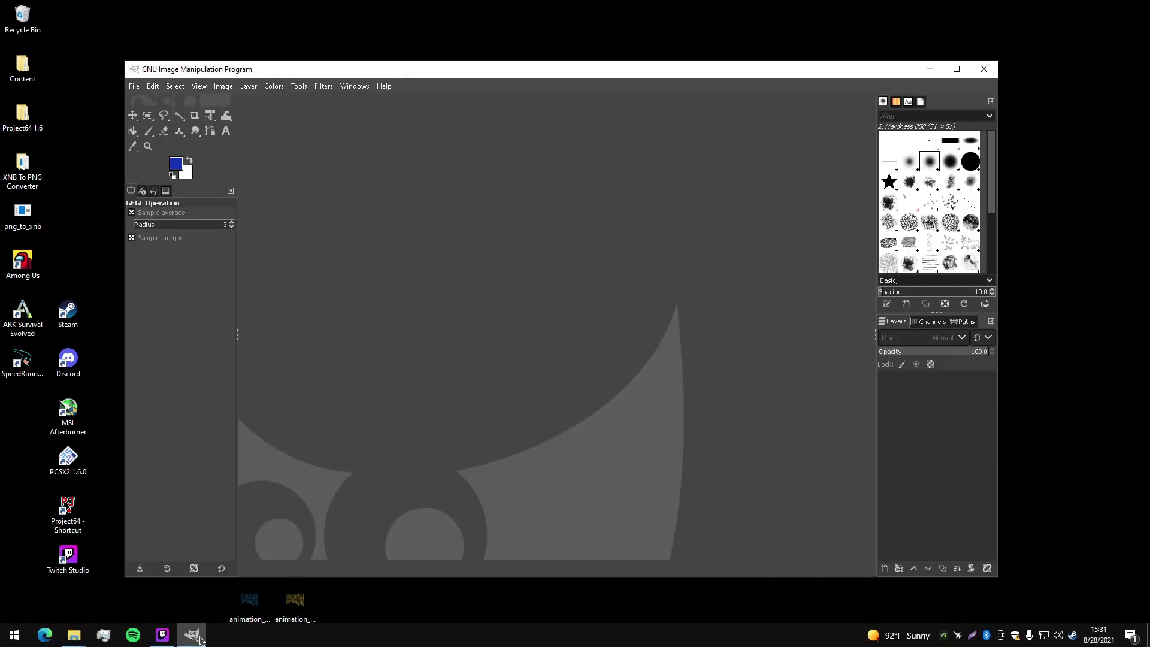
{"action": "left_click", "coordinate": [135, 87]}
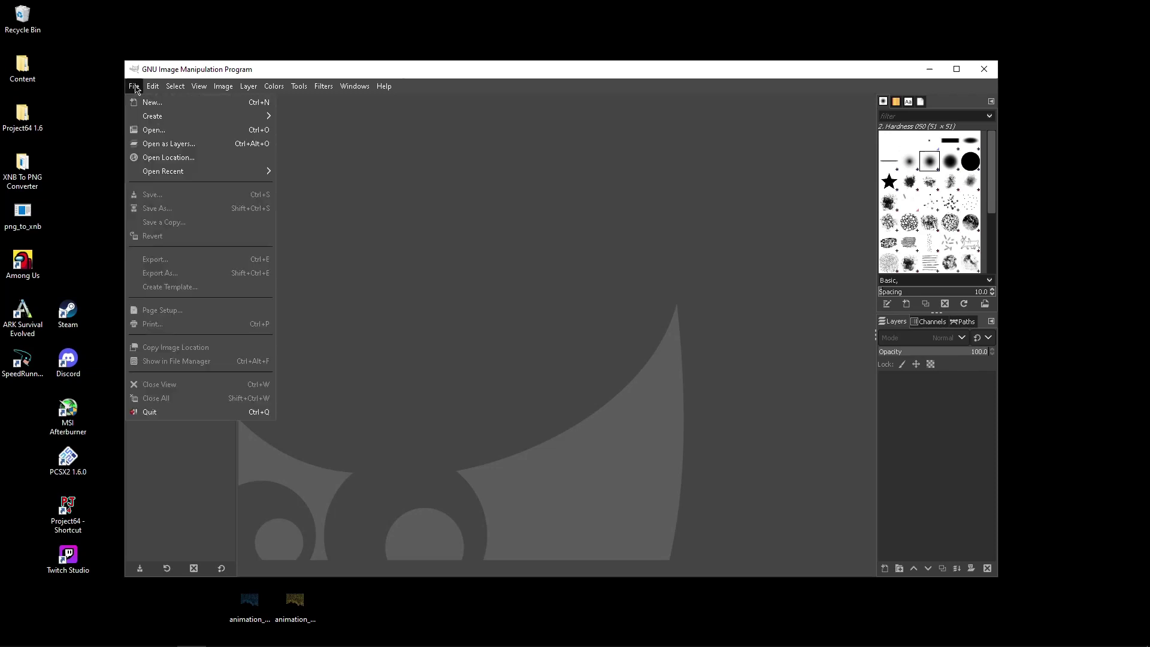
{"action": "left_click", "coordinate": [163, 128]}
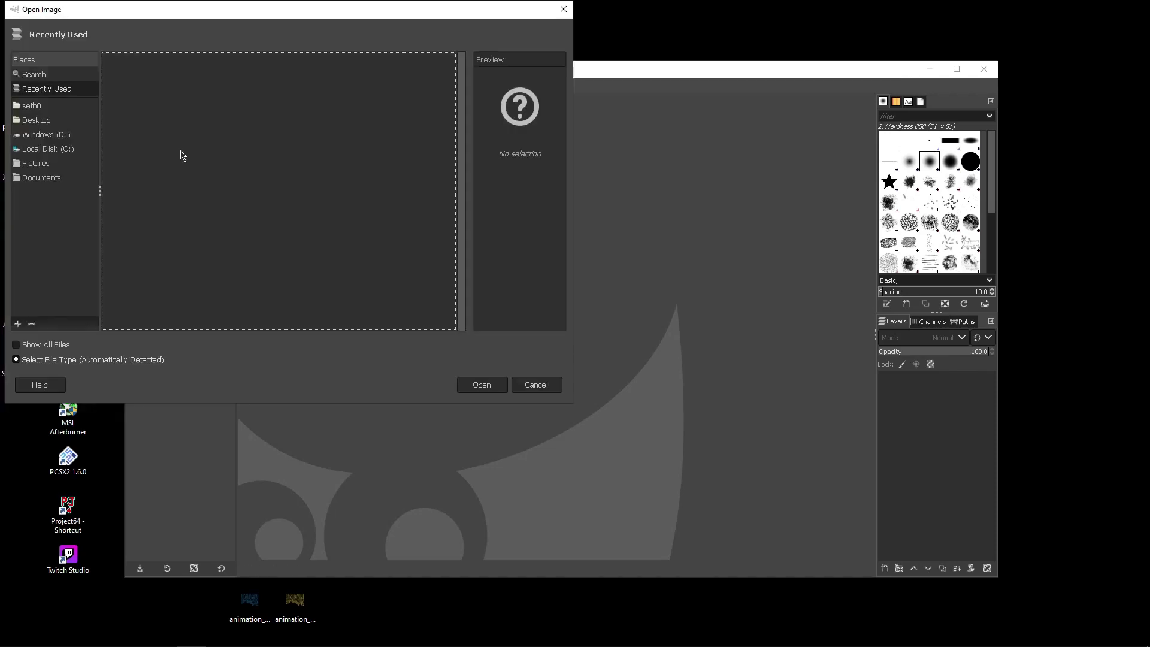
{"action": "left_click", "coordinate": [36, 120]}
{"action": "left_click", "coordinate": [172, 130]}
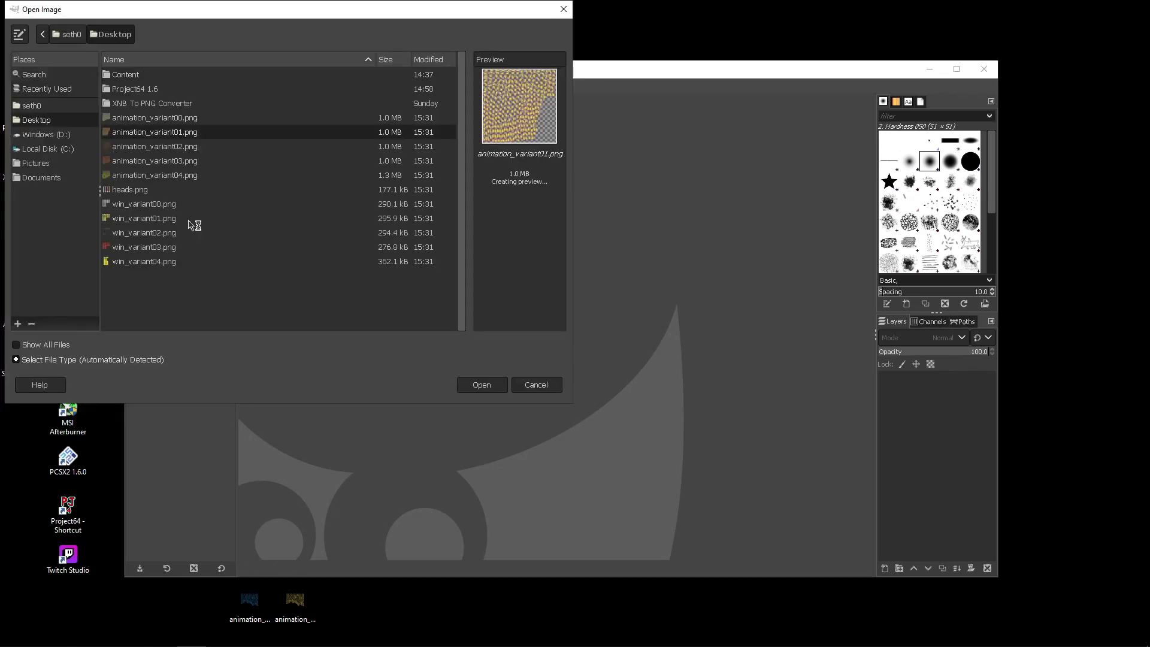
{"action": "left_click", "coordinate": [192, 262], "text": "shift"}
{"action": "left_click", "coordinate": [480, 385]}
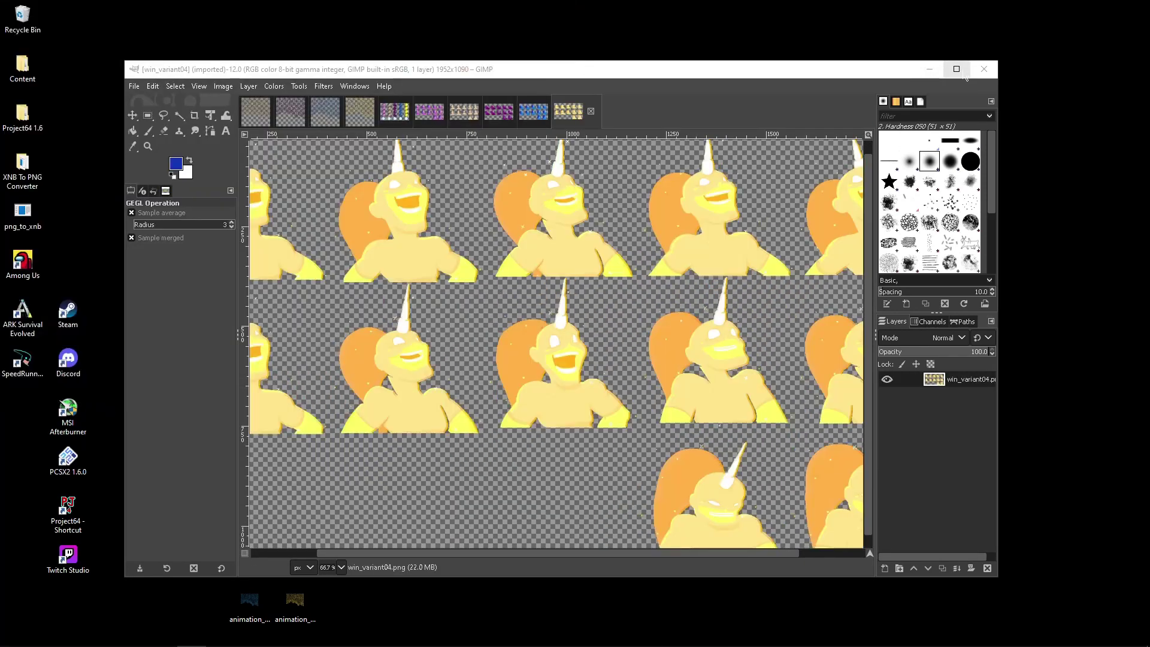
{"action": "left_click", "coordinate": [957, 69]}
- Recolour the animation_variant01 image with Hue-Saturation by setting its hue to -180
{"action": "left_click", "coordinate": [132, 60]}
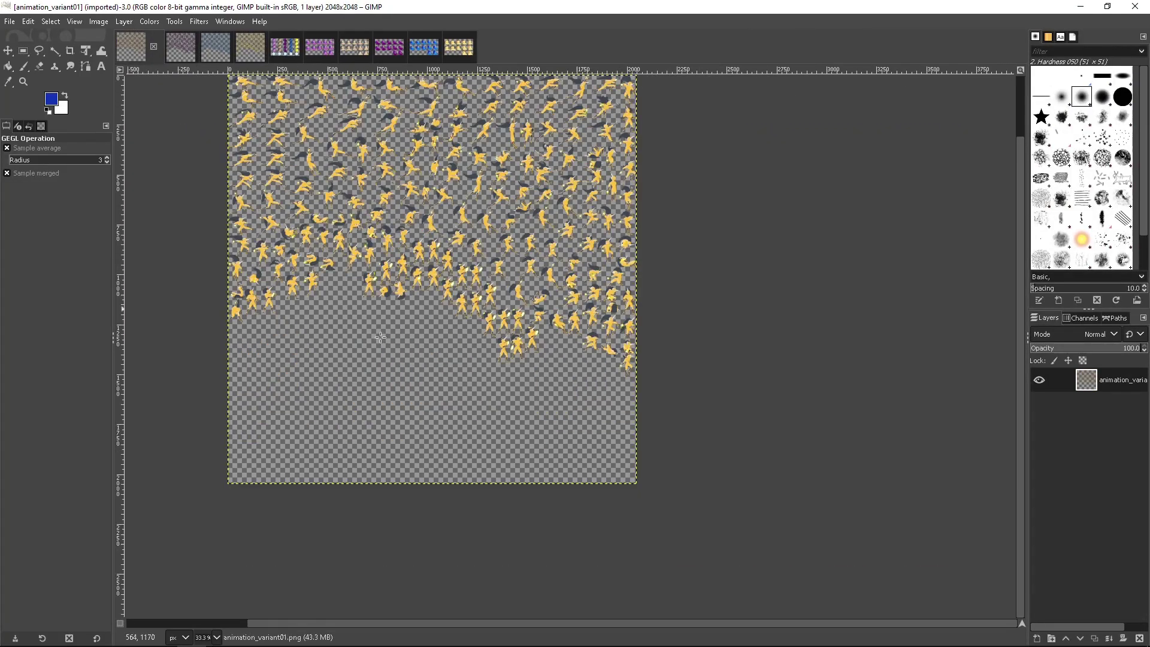
{"action": "right_click", "coordinate": [445, 315]}
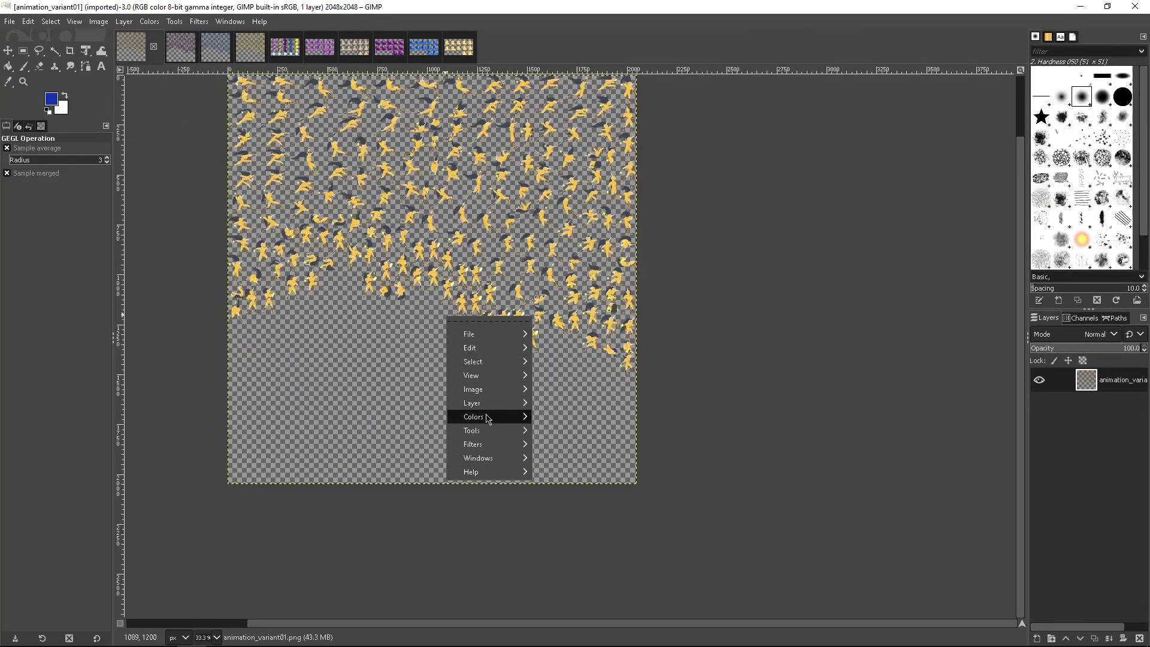
{"action": "mouse_move", "coordinate": [503, 416]}
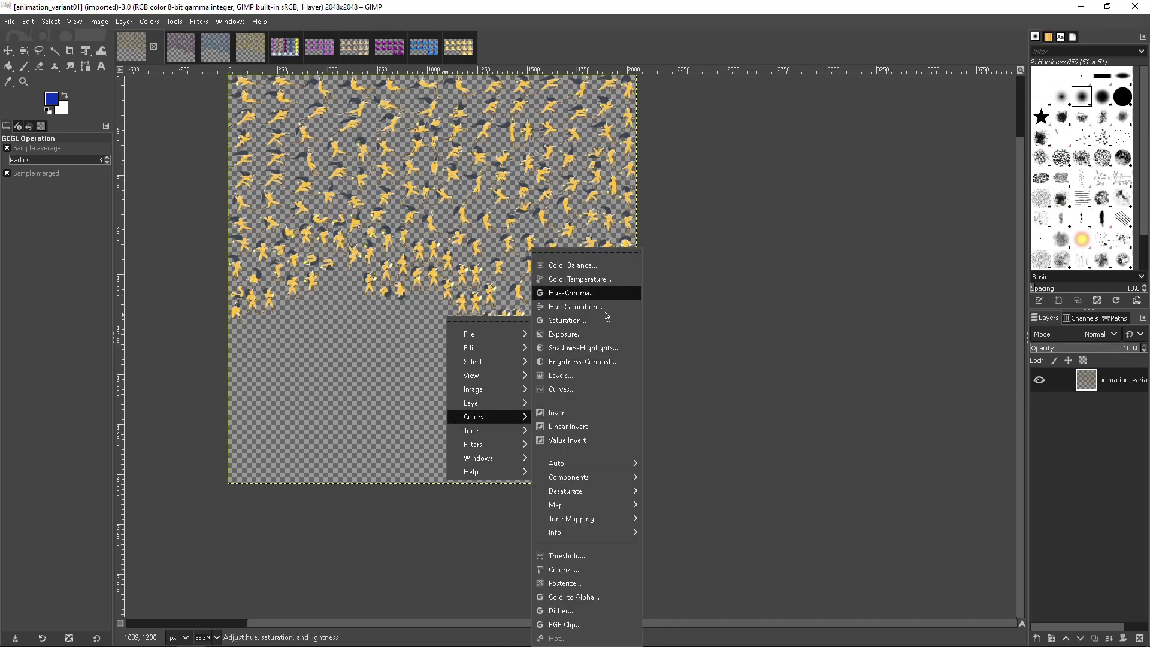
{"action": "left_click", "coordinate": [629, 293]}
{"action": "left_click_drag", "start_coordinate": [616, 467], "coordinate": [520, 445]}
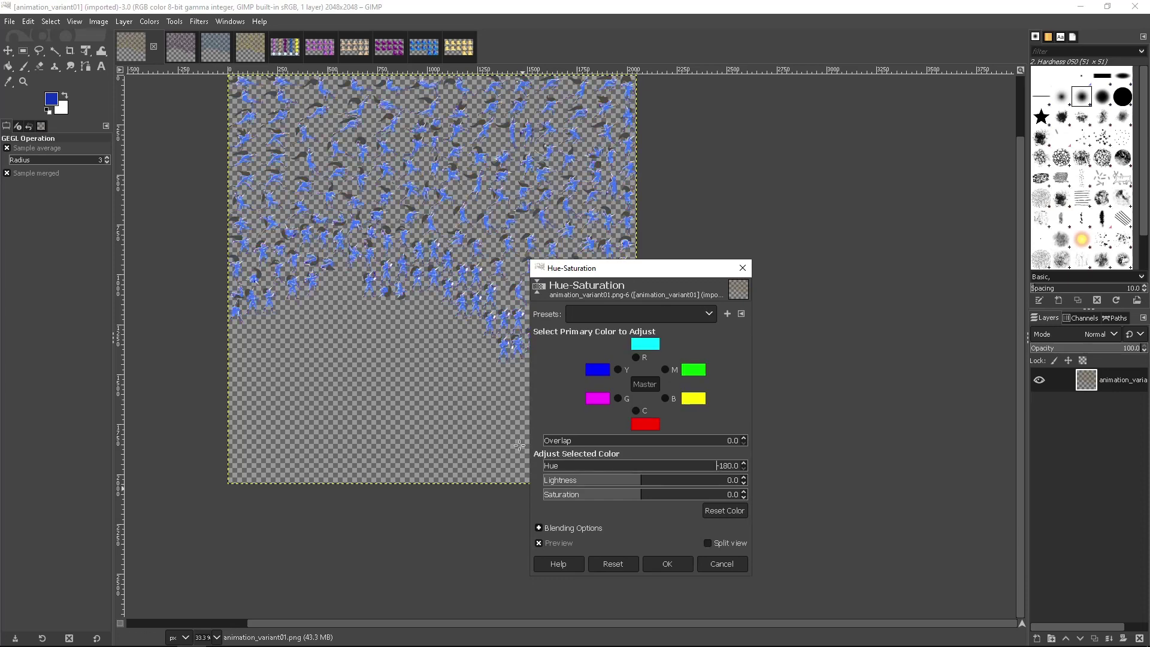
{"action": "left_click", "coordinate": [675, 564]}
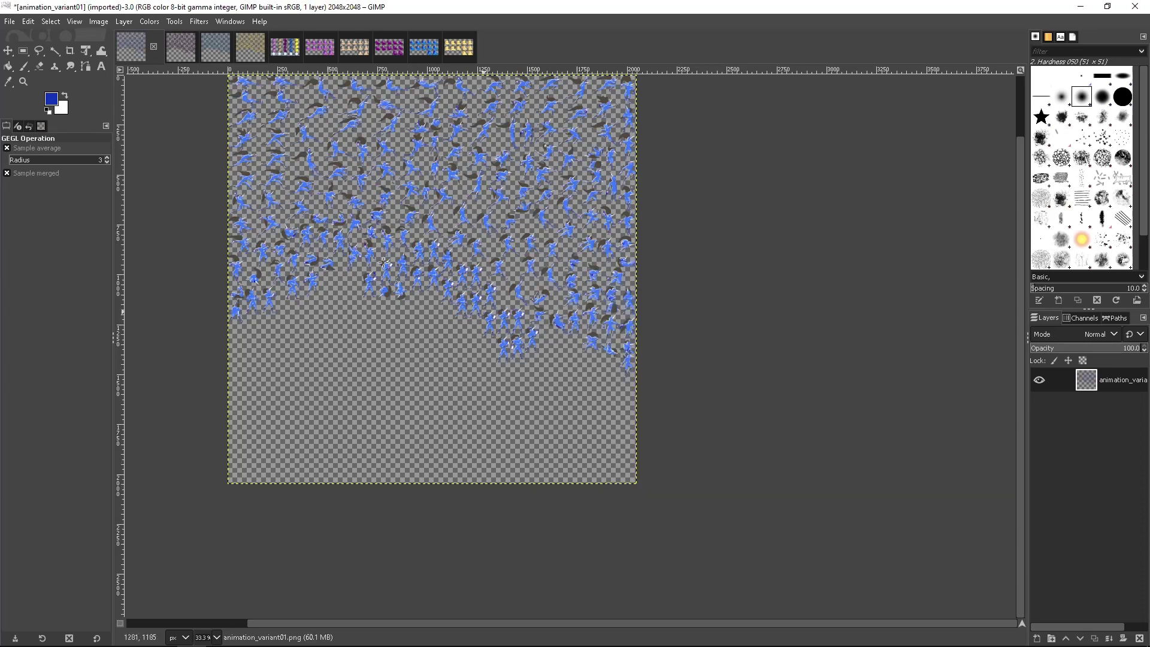
- Set the hue to -180 with Hue-Saturation on the animation_variant02 and animation_variant03 images
{"action": "left_click", "coordinate": [180, 47]}
{"action": "key", "text": "ctrl+shift+f"}
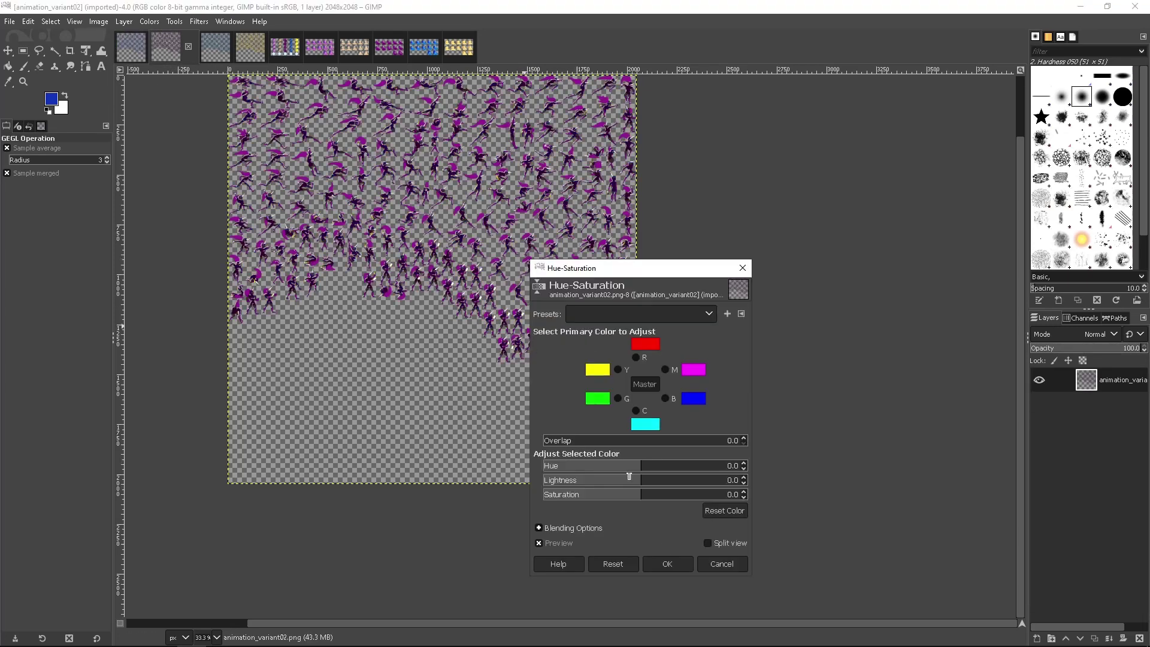
{"action": "left_click_drag", "start_coordinate": [629, 467], "coordinate": [333, 511]}
{"action": "left_click", "coordinate": [667, 564]}
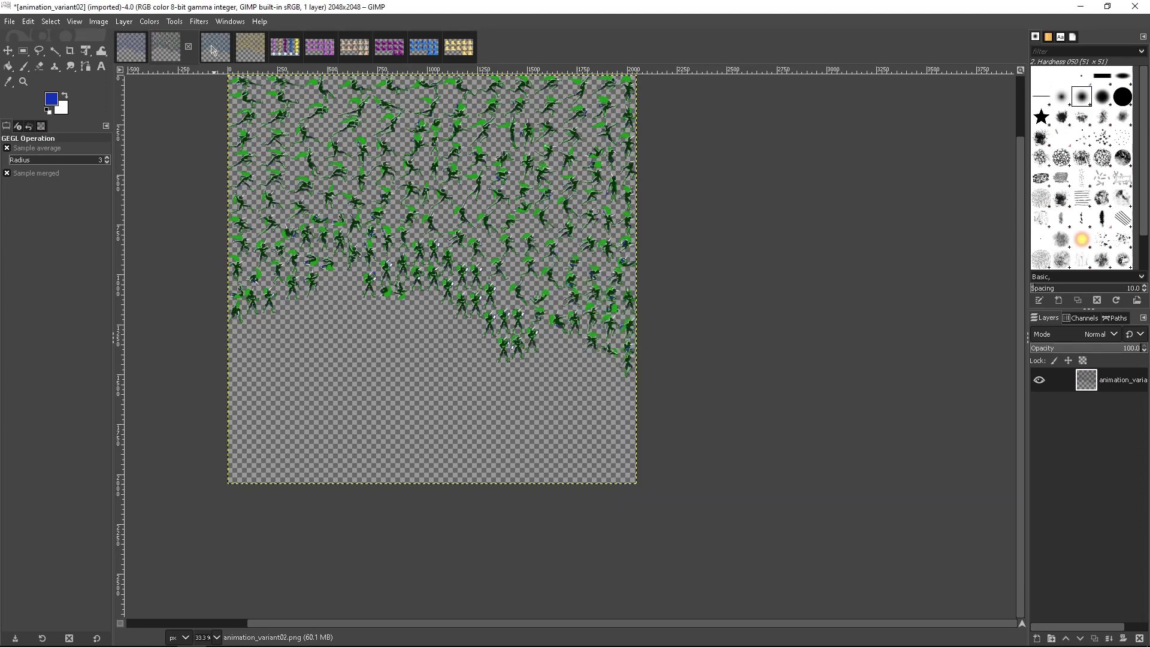
{"action": "left_click", "coordinate": [214, 48]}
{"action": "key", "text": "ctrl+shift+f"}
{"action": "left_click_drag", "start_coordinate": [614, 466], "coordinate": [336, 484]}
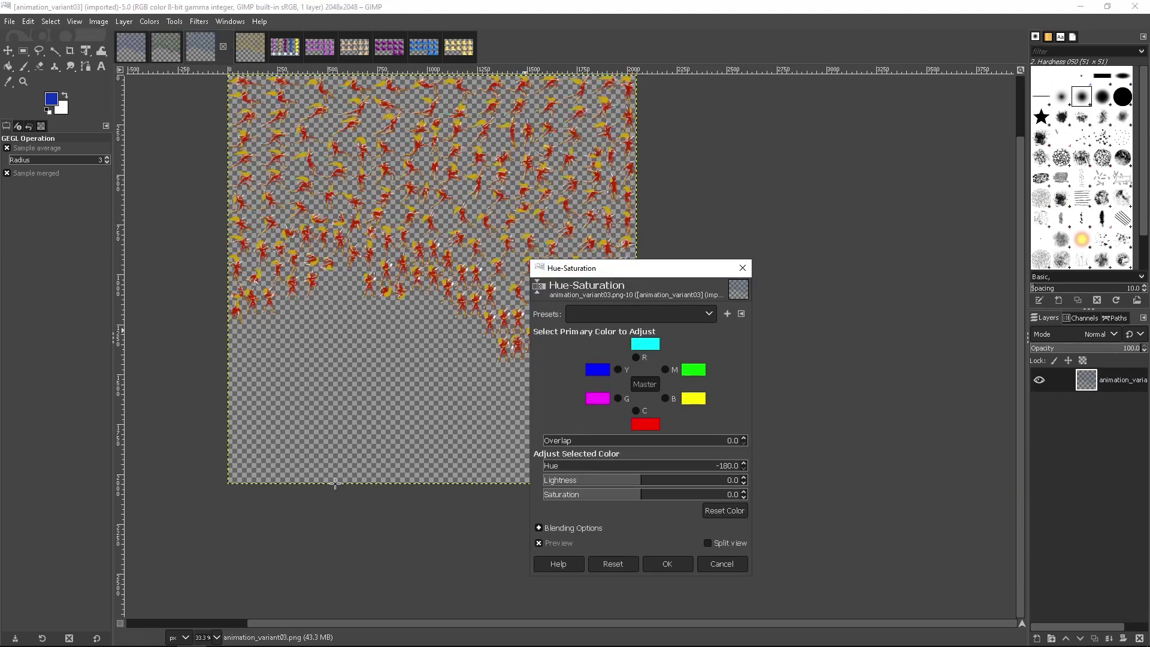
{"action": "left_click", "coordinate": [667, 564]}
- Repeat the same Hue-Saturation shift on the animation_variant04, heads and win_variant00 images
{"action": "left_click", "coordinate": [249, 48]}
{"action": "key", "text": "ctrl+f"}
{"action": "left_click", "coordinate": [285, 48]}
{"action": "key", "text": "ctrl+f"}
{"action": "left_click", "coordinate": [319, 48]}
{"action": "key", "text": "ctrl+f"}
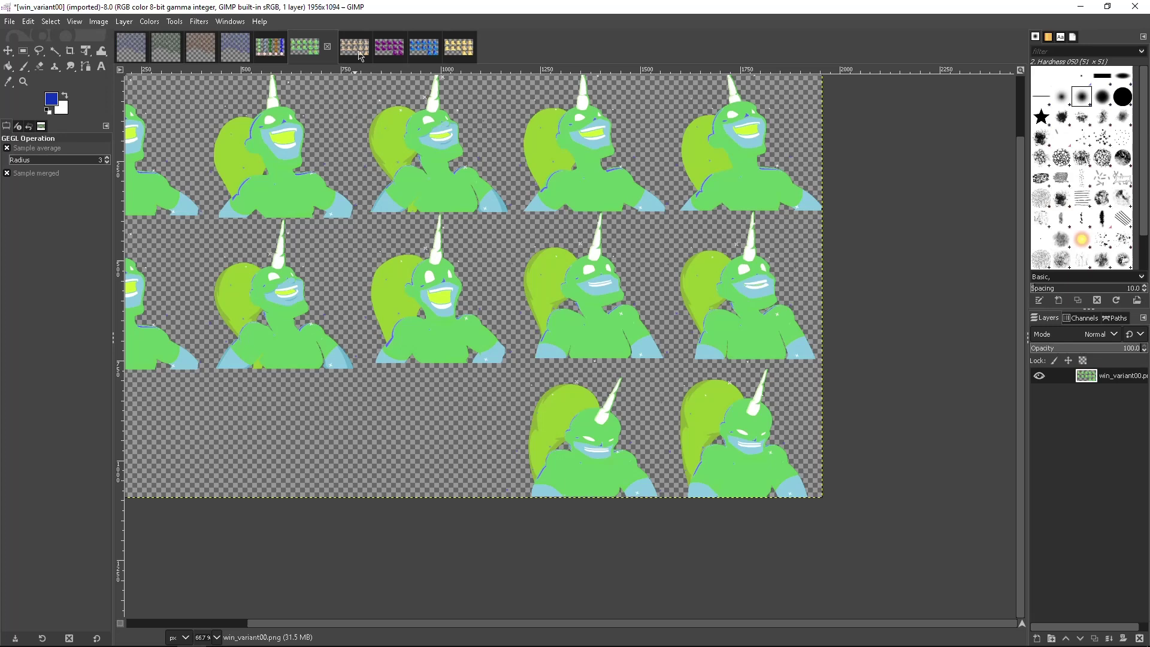
- Apply the same Hue-Saturation shift to the win_variant01, win_variant02, win_variant03 and win_variant04 images
{"action": "left_click", "coordinate": [354, 48]}
{"action": "left_click", "coordinate": [389, 48]}
{"action": "key", "text": "ctrl+shift+f"}
{"action": "left_click_drag", "start_coordinate": [639, 465], "coordinate": [533, 465]}
{"action": "left_click", "coordinate": [424, 47]}
{"action": "left_click", "coordinate": [665, 564]}
{"action": "left_click", "coordinate": [458, 48]}
- Preview a brightness of 2 and a contrast of 127 on win_variant04, and discard the adjustment
{"action": "right_click", "coordinate": [569, 365]}
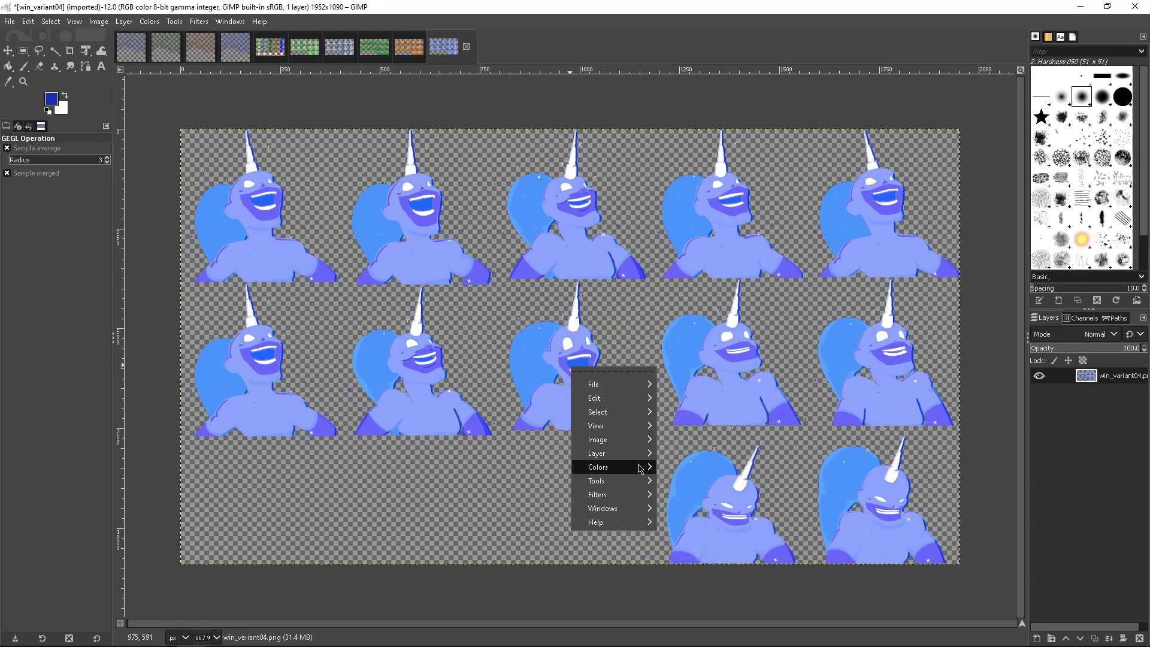
{"action": "mouse_move", "coordinate": [652, 469]}
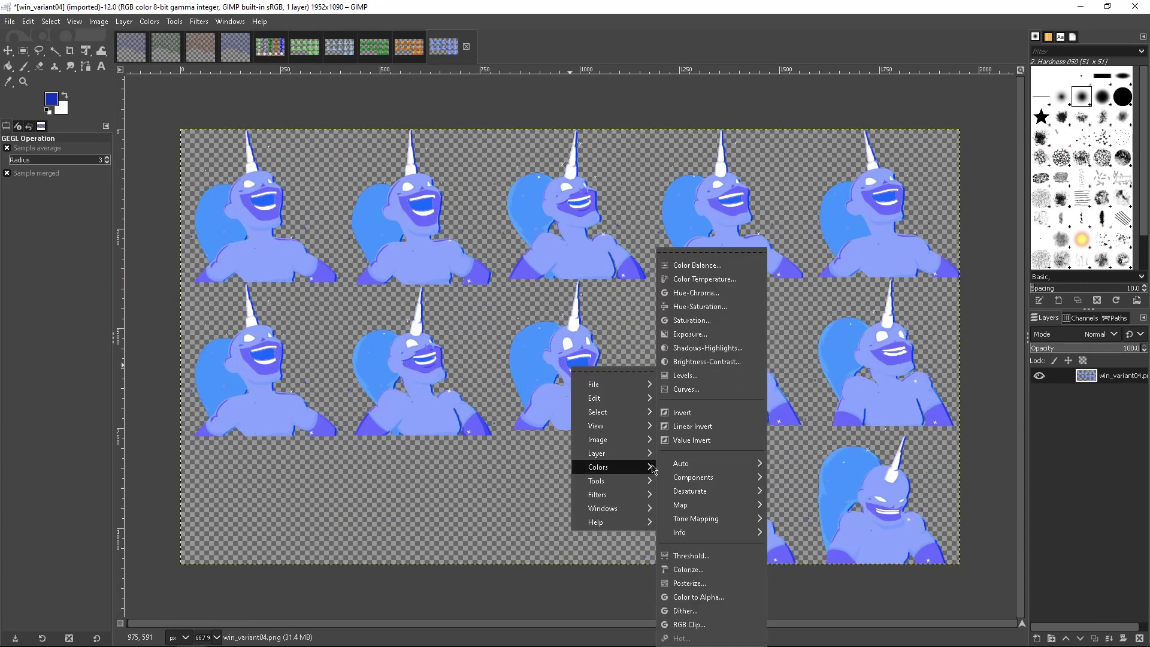
{"action": "left_click", "coordinate": [728, 361]}
{"action": "mouse_move", "coordinate": [728, 362]}
{"action": "left_mouse_down"}
{"action": "mouse_move", "coordinate": [710, 366]}
{"action": "mouse_move", "coordinate": [751, 366]}
{"action": "mouse_move", "coordinate": [719, 367]}
{"action": "left_mouse_up"}
{"action": "left_click_drag", "start_coordinate": [722, 373], "coordinate": [838, 377]}
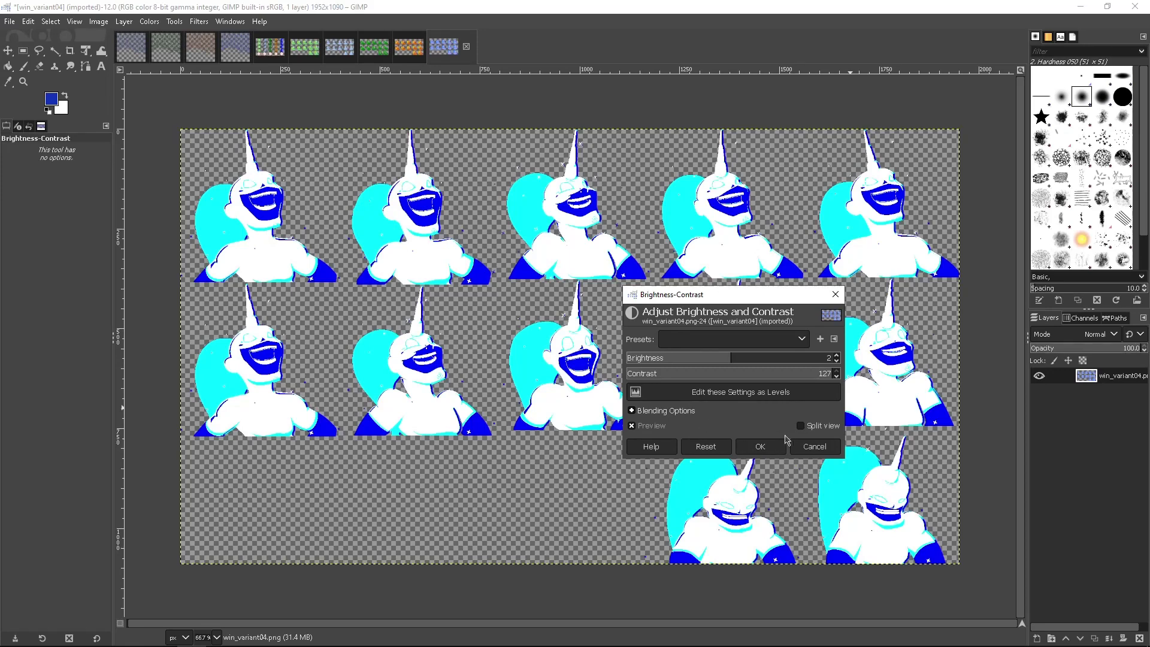
{"action": "left_click", "coordinate": [815, 446]}
- Try inverting the colours of win_variant04, and undo the inversion
{"action": "right_click", "coordinate": [662, 382]}
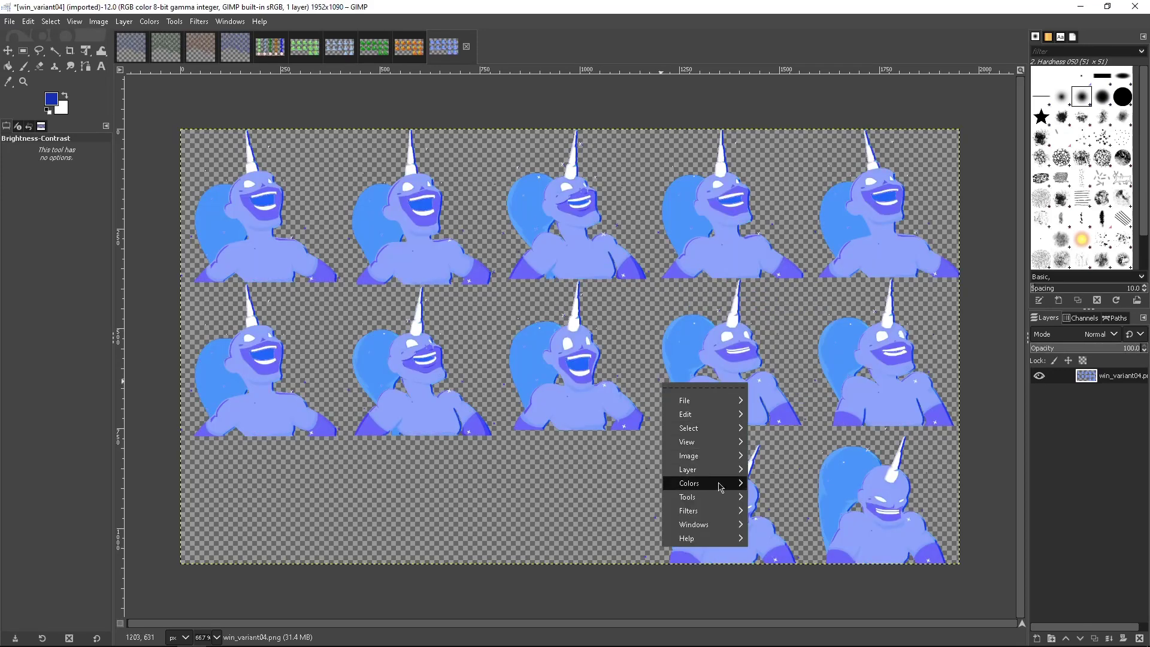
{"action": "mouse_move", "coordinate": [732, 485]}
{"action": "left_click", "coordinate": [833, 412]}
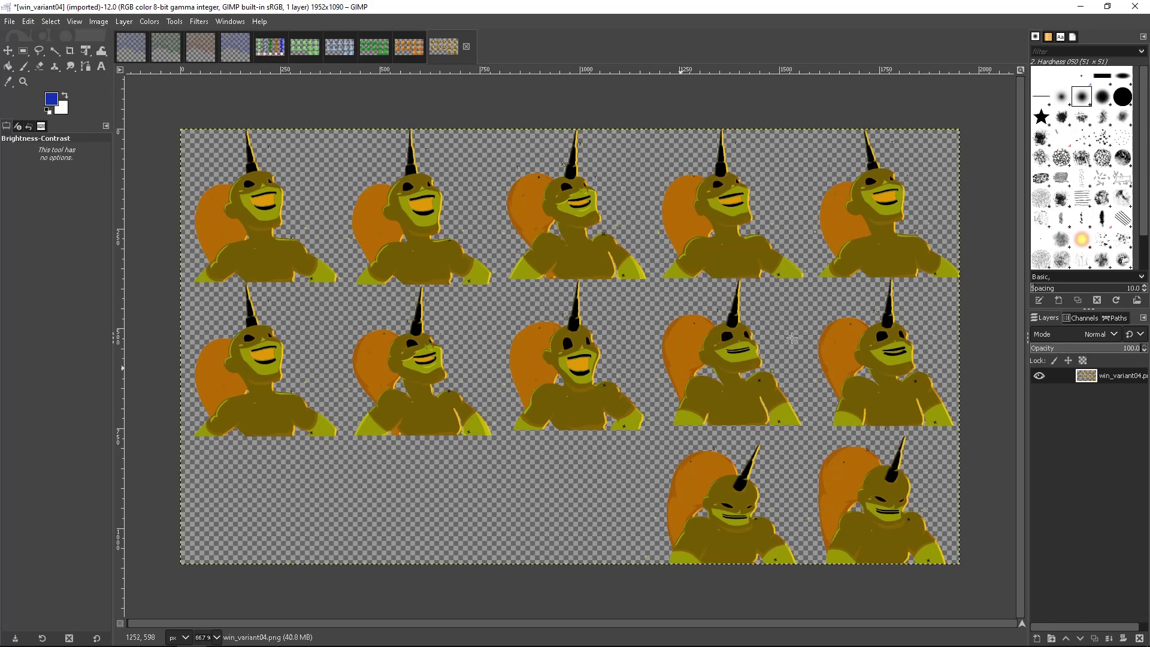
{"action": "key", "text": "ctrl+z"}
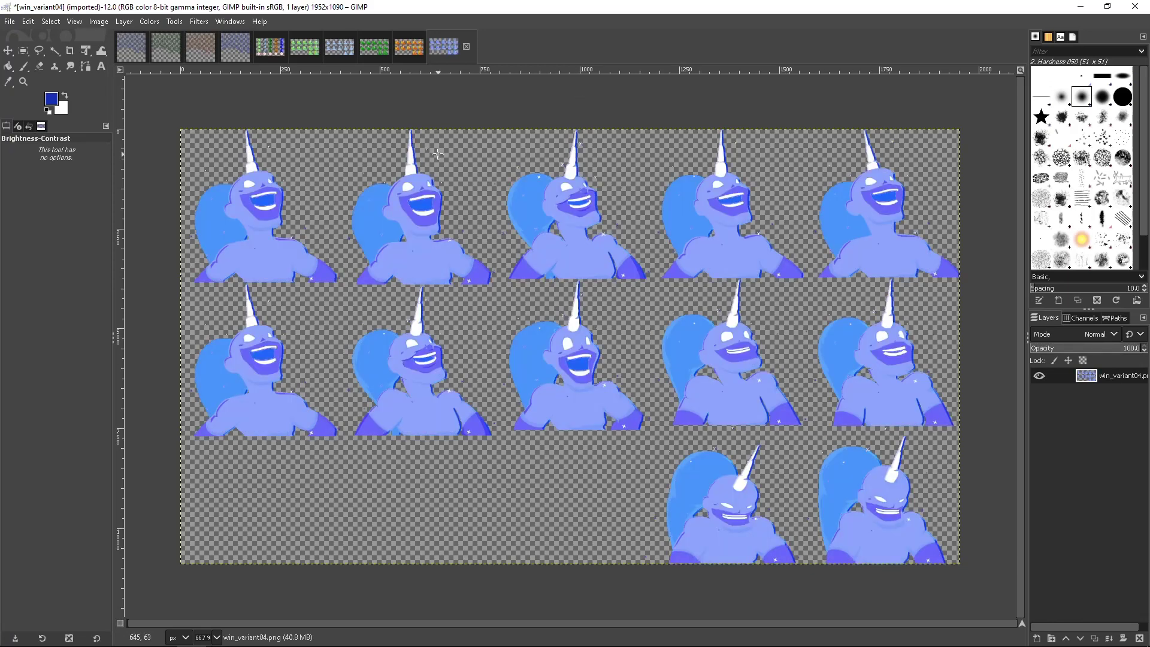
- Export win_variant04.png and win_variant03.png to the desktop, replacing the existing files
{"action": "key", "text": "ctrl+shift+e"}
{"action": "key", "text": "Return"}
{"action": "key", "text": "Escape"}
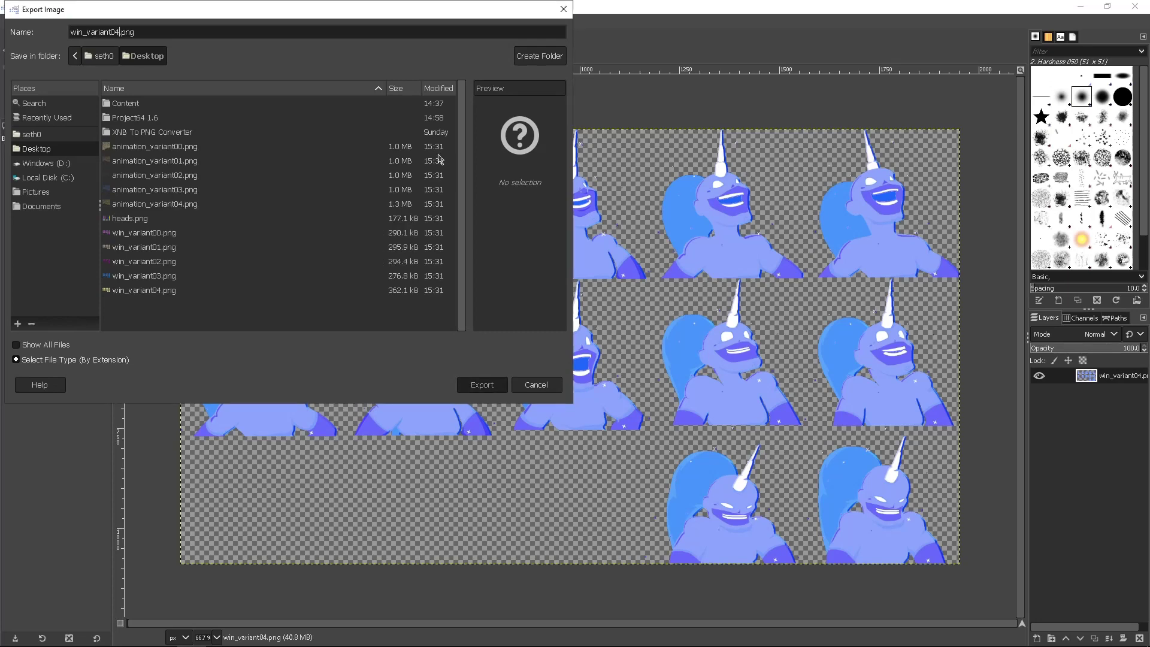
{"action": "key", "text": "Return"}
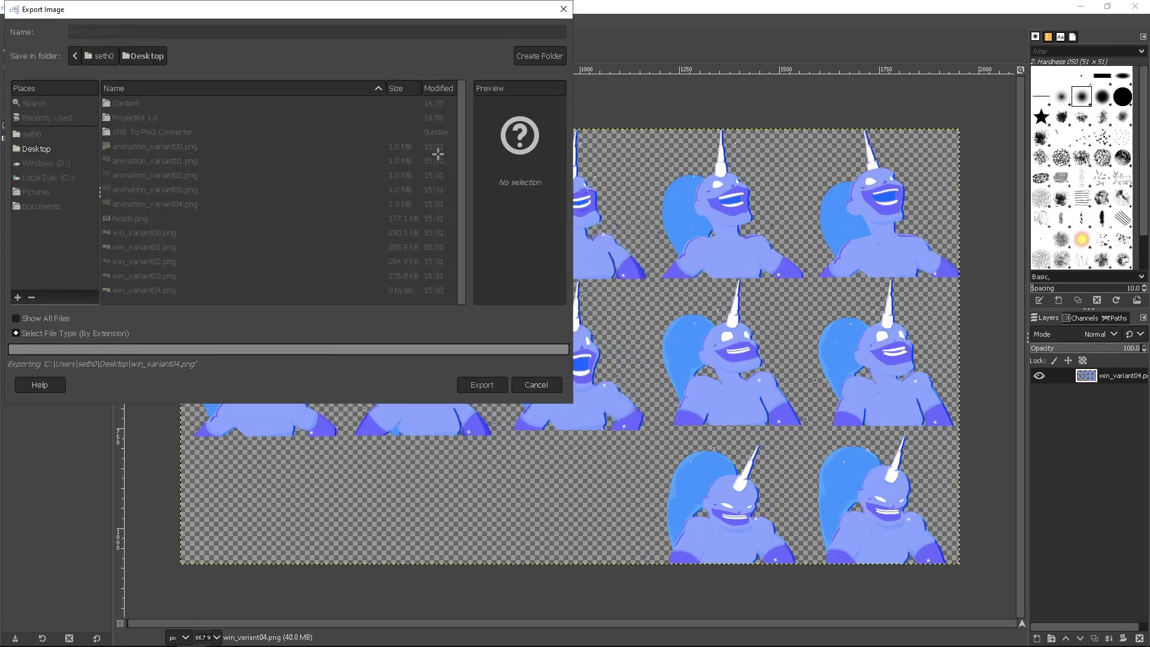
{"action": "left_click", "coordinate": [410, 44]}
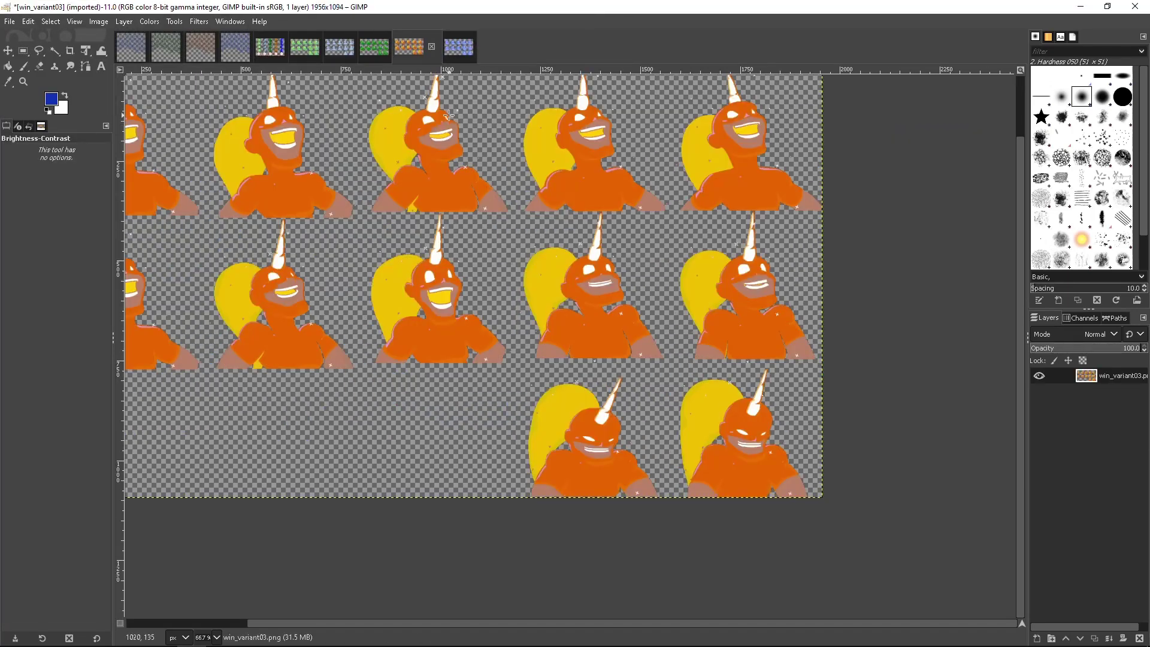
{"action": "key", "text": "ctrl+shift+e"}
{"action": "key", "text": "Return"}
{"action": "key", "text": "Escape"}
{"action": "key", "text": "Return"}
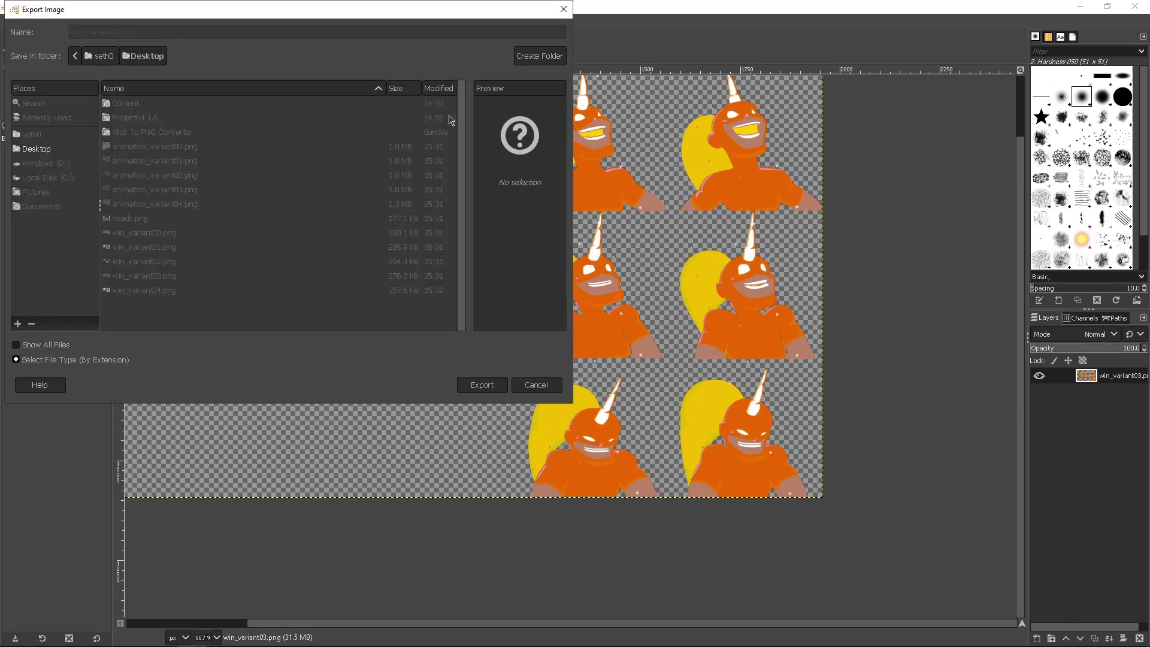
- Export win_variant02.png, win_variant01.png, win_variant00.png and heads.png to the desktop, overwriting the originals
{"action": "left_click", "coordinate": [377, 49]}
{"action": "key", "text": "ctrl+shift+e"}
{"action": "left_click", "coordinate": [339, 50]}
{"action": "key", "text": "ctrl+shift+e"}
{"action": "left_click", "coordinate": [303, 49]}
{"action": "key", "text": "ctrl+shift+e"}
{"action": "left_click", "coordinate": [264, 49]}
{"action": "key", "text": "ctrl+shift+e"}
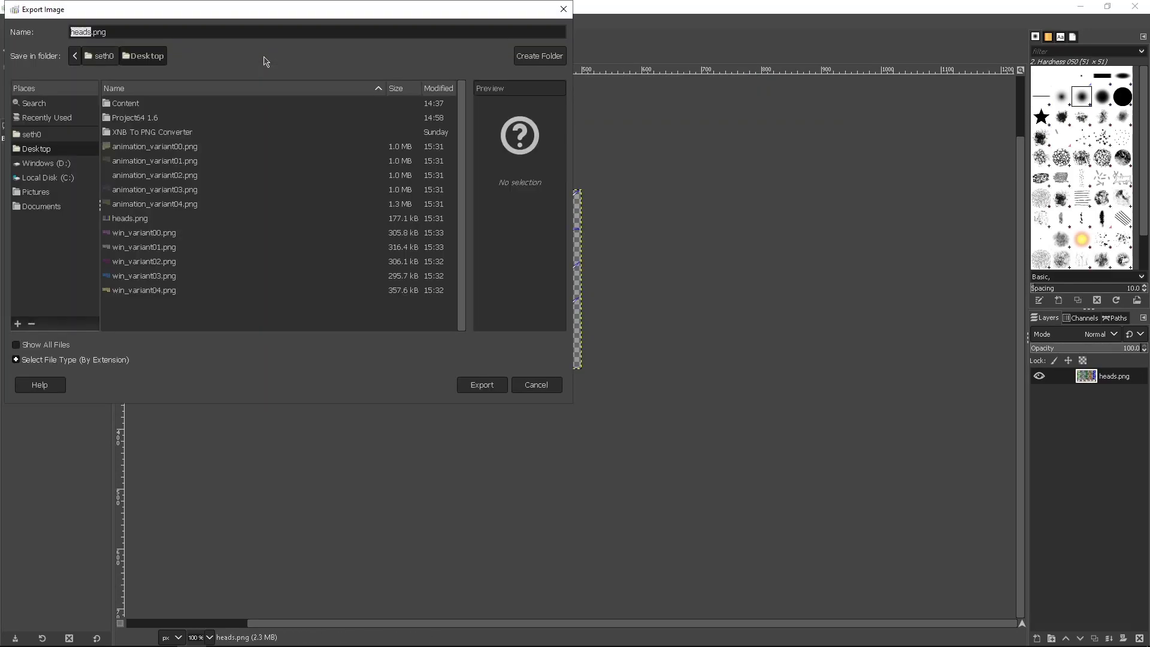
{"action": "key", "text": "Return"}
- Export animation_variant04.png through animation_variant01.png over the desktop originals, and quit GIMP, discarding the unsaved changes
{"action": "left_click", "coordinate": [241, 56]}
{"action": "key", "text": "ctrl+shift+e"}
{"action": "left_click", "coordinate": [208, 60]}
{"action": "key", "text": "ctrl+shift+e"}
{"action": "left_click", "coordinate": [165, 56]}
{"action": "key", "text": "ctrl+shift+e"}
{"action": "left_click", "coordinate": [134, 55]}
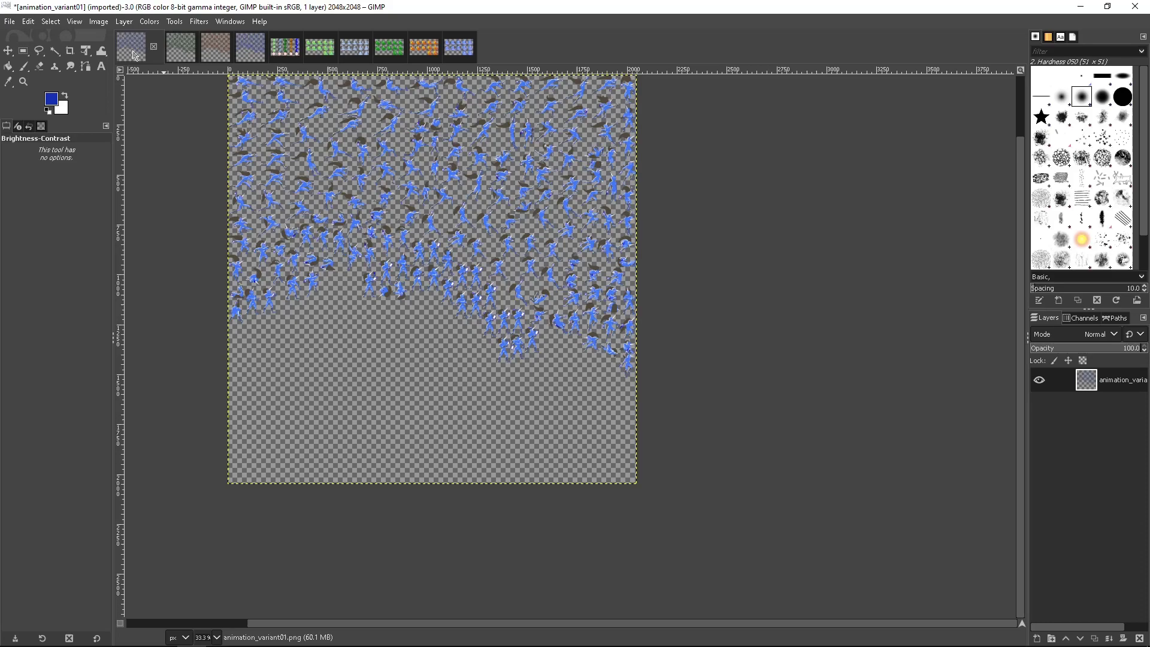
{"action": "key", "text": "ctrl+q"}
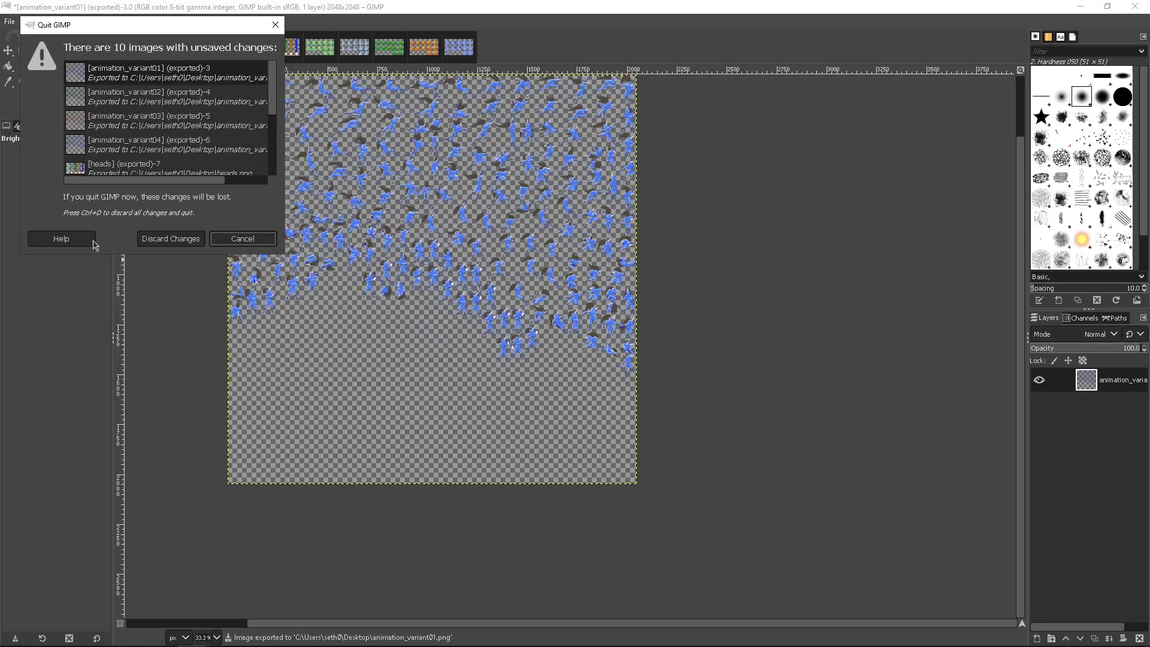
{"action": "left_click", "coordinate": [176, 243]}
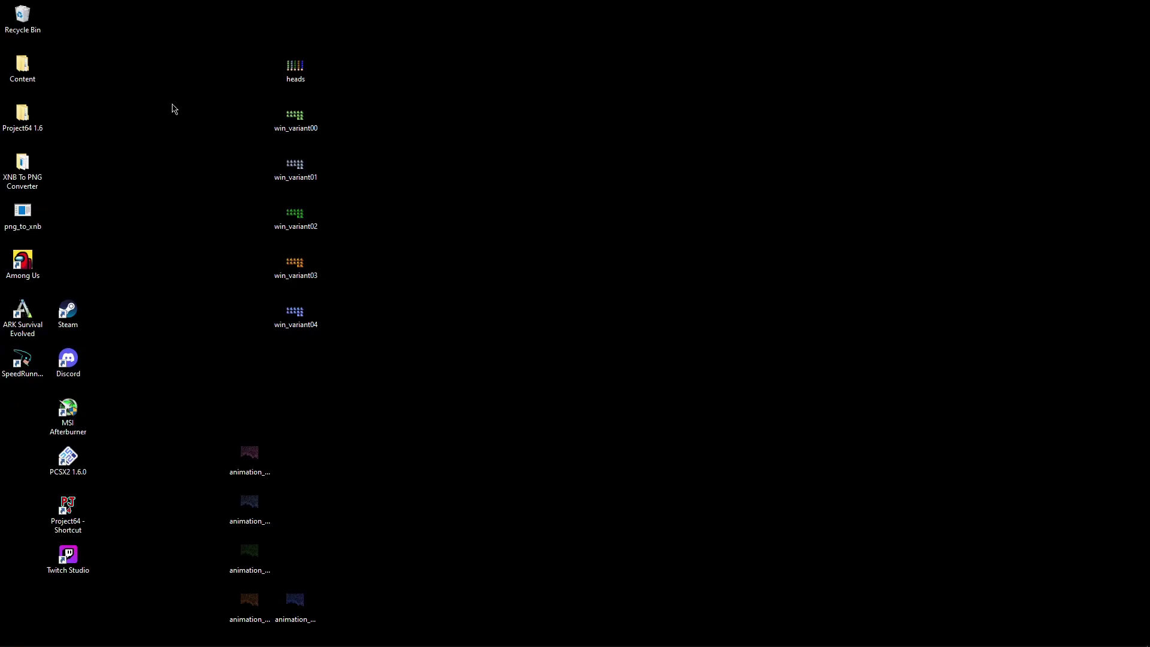
- Launch png_to_xnb from the desktop, minimise its console window, and move the PNG to XNB window clear of the image files
{"action": "mouse_move", "coordinate": [192, 646]}
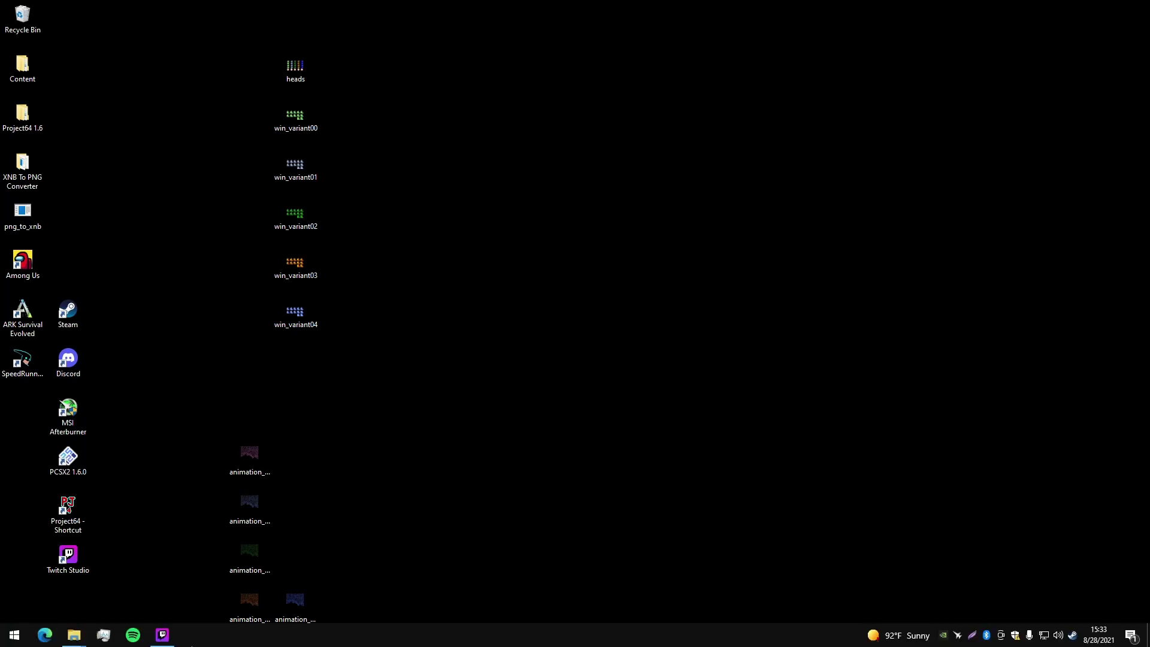
{"action": "double_click", "coordinate": [23, 212]}
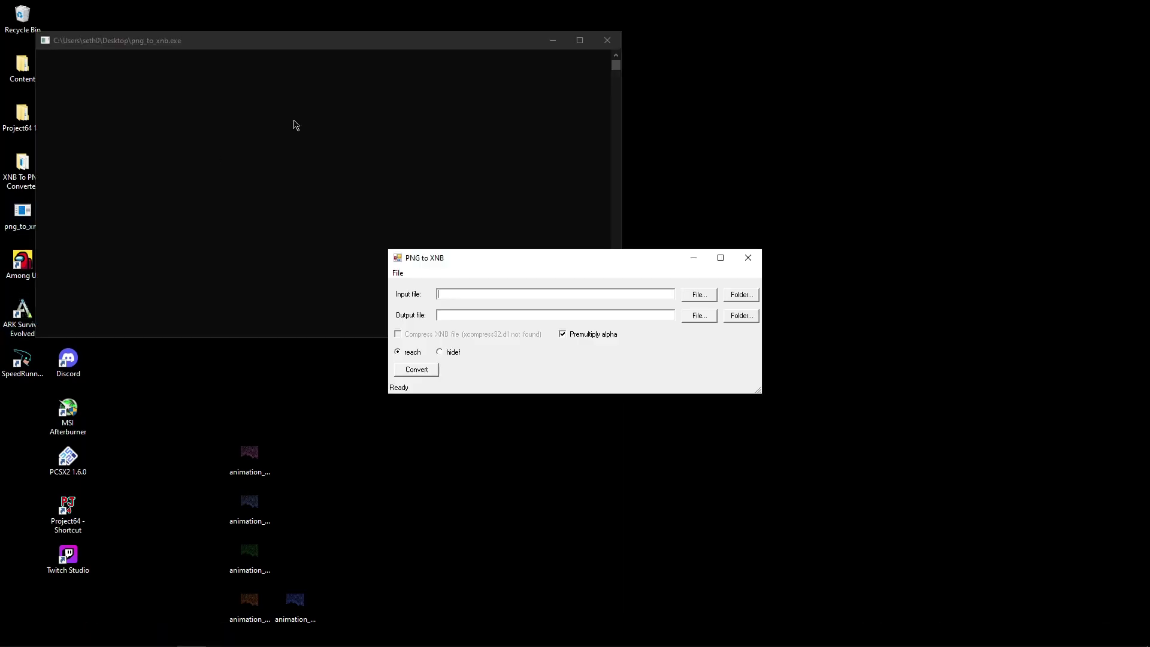
{"action": "left_click", "coordinate": [552, 40]}
{"action": "left_click_drag", "start_coordinate": [629, 260], "coordinate": [819, 133]}
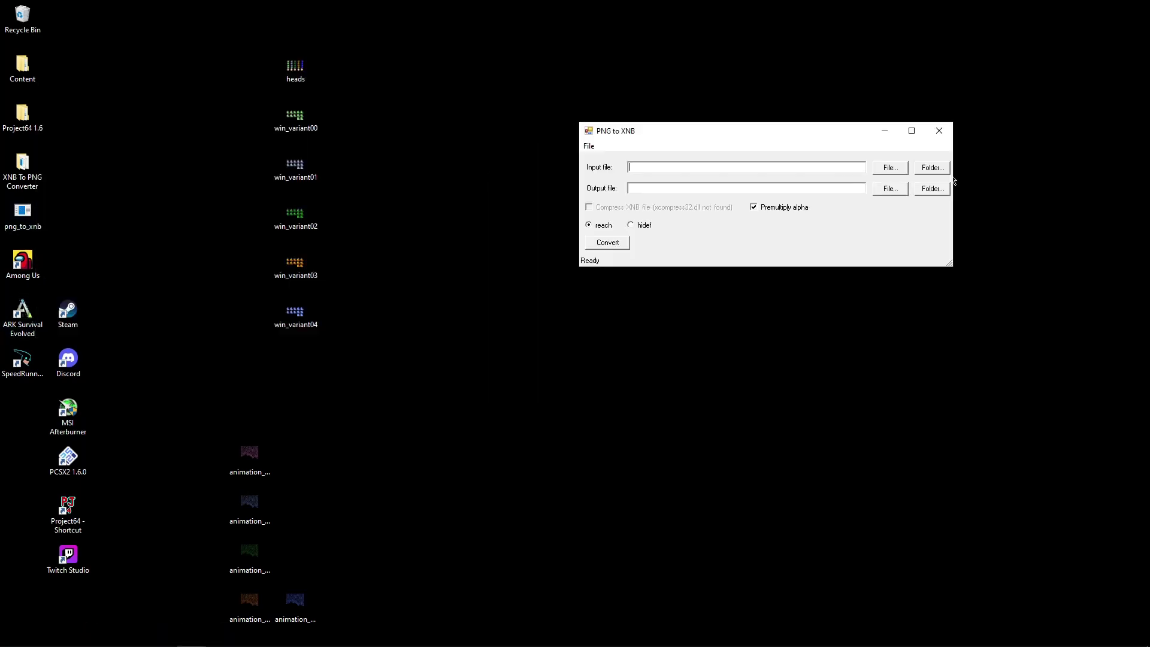
{"action": "left_click_drag", "start_coordinate": [218, 27], "coordinate": [344, 623]}
{"action": "left_click", "coordinate": [491, 550]}
- Choose animation_variant00.png on the desktop as the input file, with animation_variant00.xnb on the desktop as the output file
{"action": "left_click", "coordinate": [897, 173]}
{"action": "left_click", "coordinate": [970, 251]}
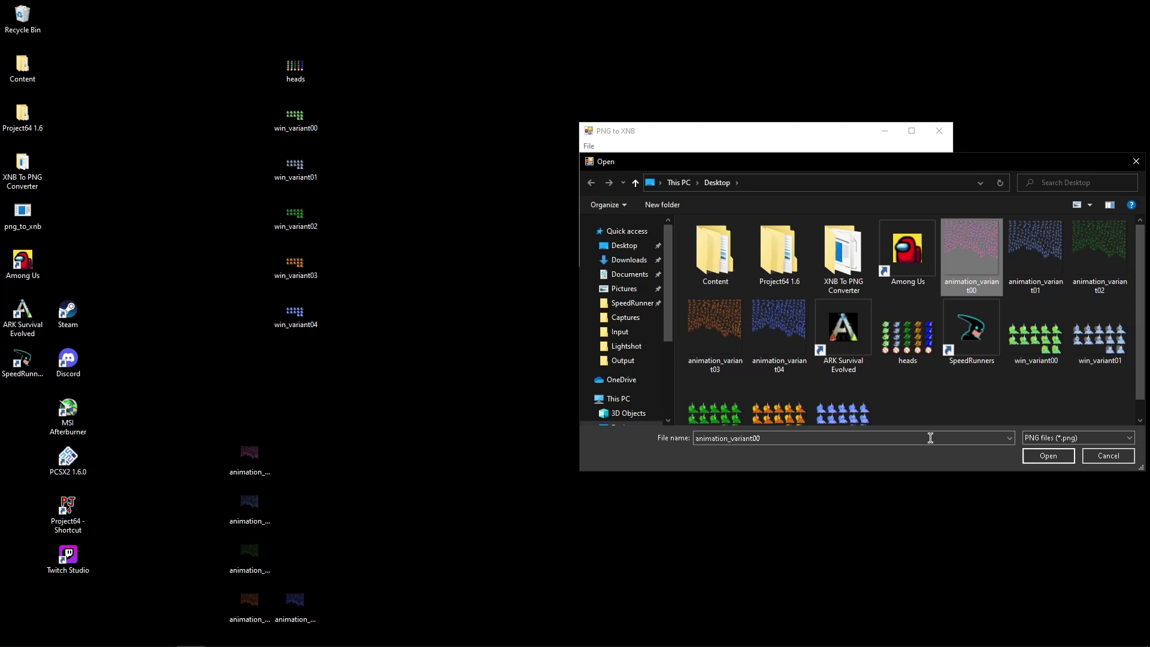
{"action": "key", "text": "Return"}
{"action": "left_click", "coordinate": [890, 188]}
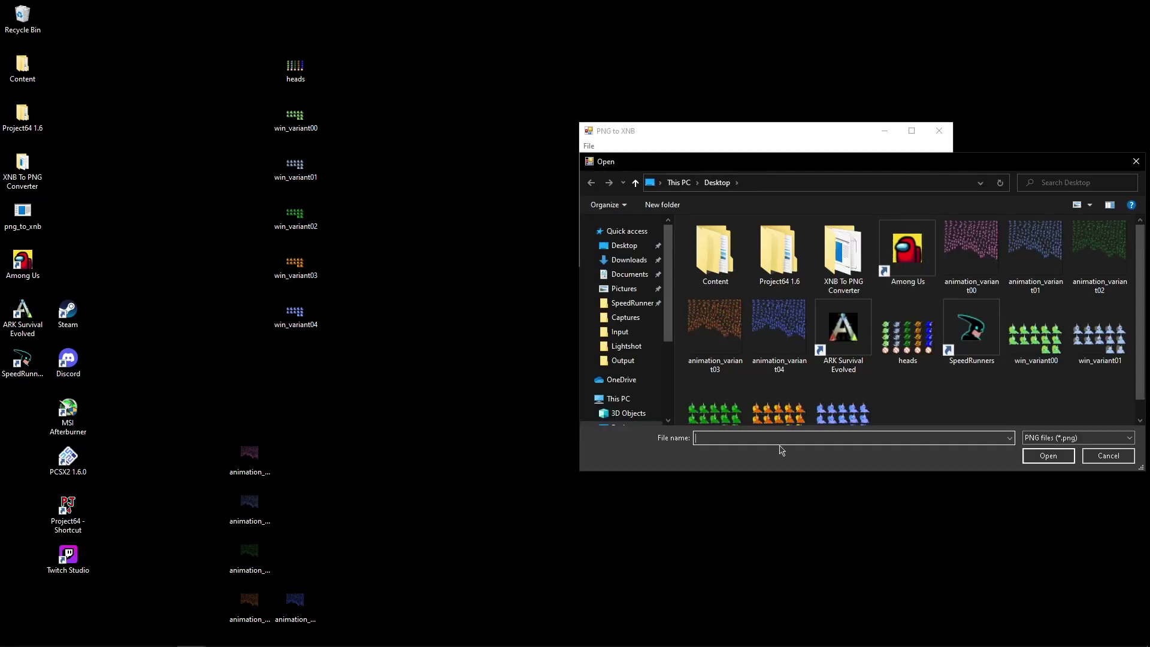
{"action": "left_click", "coordinate": [972, 255]}
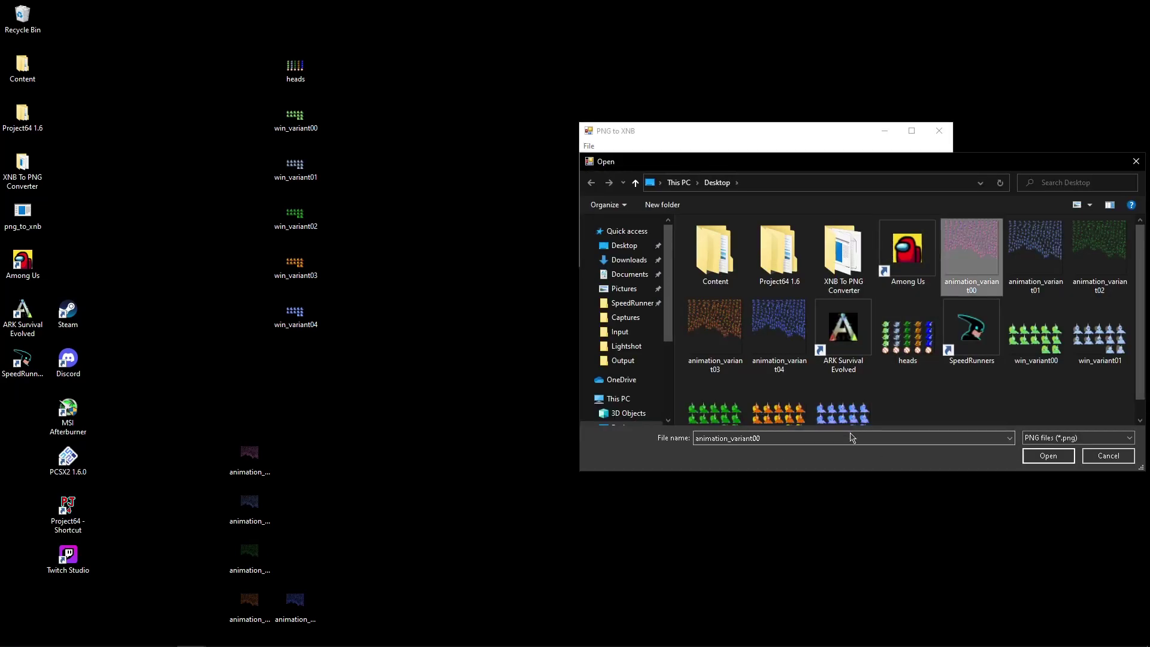
{"action": "double_click", "coordinate": [851, 437]}
{"action": "key", "text": "ctrl+c"}
{"action": "left_click", "coordinate": [1048, 456]}
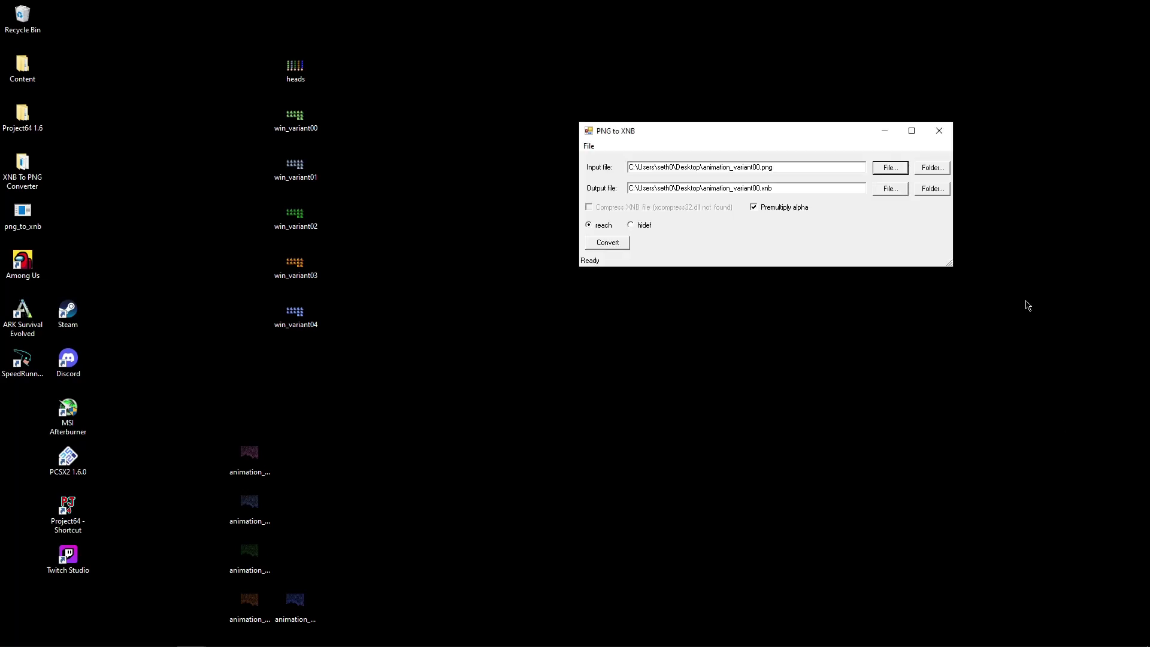
- Set animation_variant00.xnb on the desktop as the output file and convert animation_variant00.png to it
{"action": "left_click", "coordinate": [904, 190]}
{"action": "key", "text": "ctrl+v"}
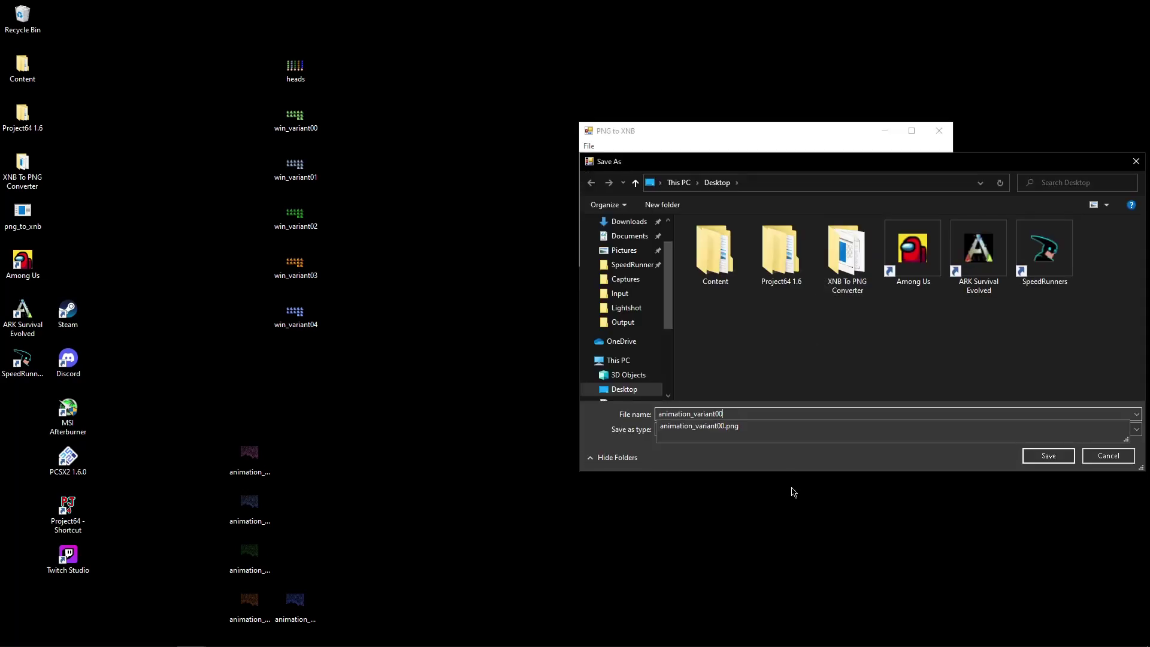
{"action": "left_click", "coordinate": [1048, 455]}
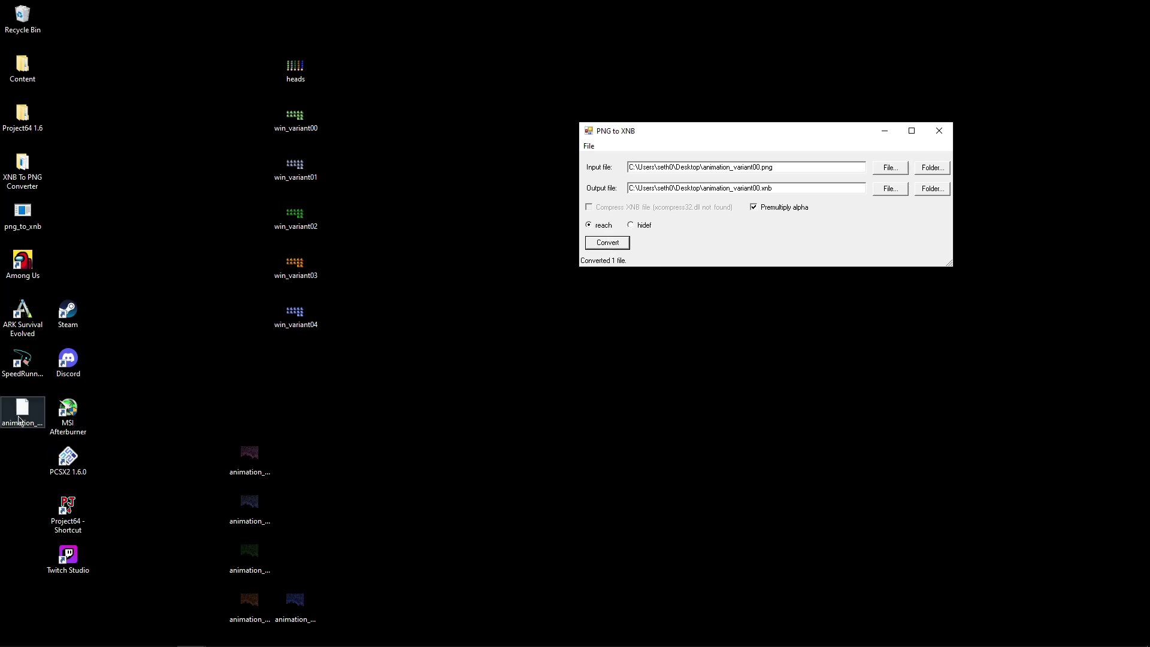
- Convert animation_variant01.png, animation_variant02.png and animation_variant03.png to XNB files of the same names on the desktop
{"action": "left_click", "coordinate": [891, 167]}
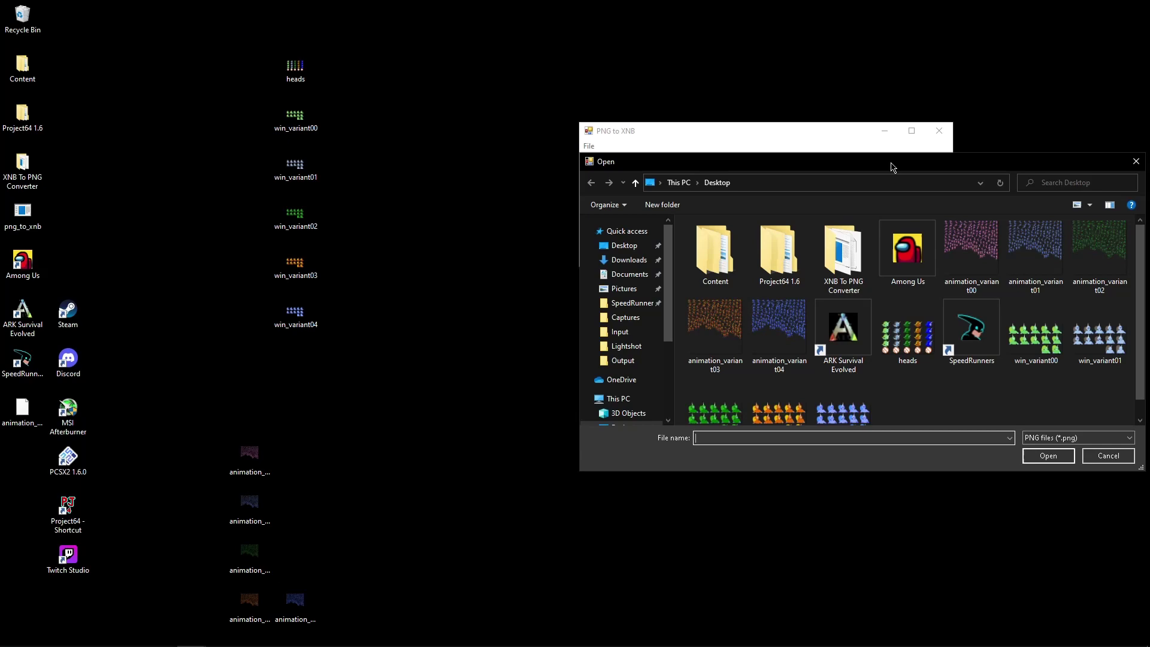
{"action": "double_click", "coordinate": [1036, 258]}
{"action": "left_click", "coordinate": [890, 168]}
{"action": "double_click", "coordinate": [725, 332]}
{"action": "left_click", "coordinate": [891, 188]}
{"action": "left_click", "coordinate": [1048, 455]}
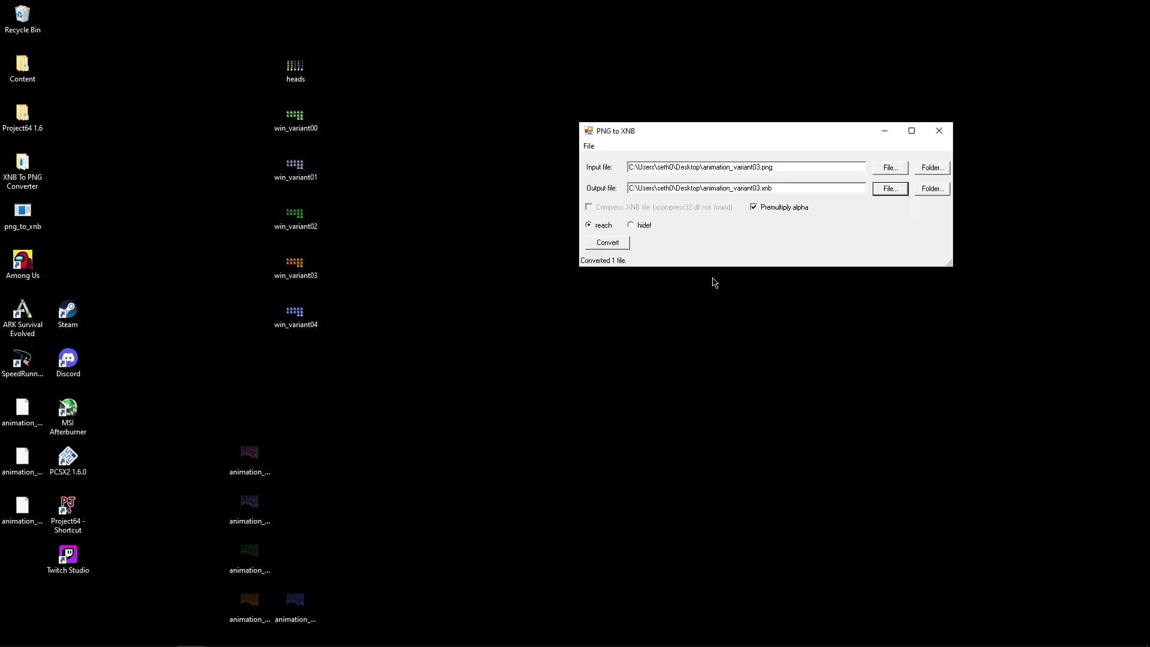
{"action": "left_click", "coordinate": [607, 243]}
- Convert heads.png to heads.xnb on the desktop
{"action": "left_click", "coordinate": [891, 168]}
{"action": "double_click", "coordinate": [907, 331]}
{"action": "left_click", "coordinate": [890, 188]}
{"action": "left_click", "coordinate": [1048, 456]}
{"action": "left_click", "coordinate": [607, 243]}
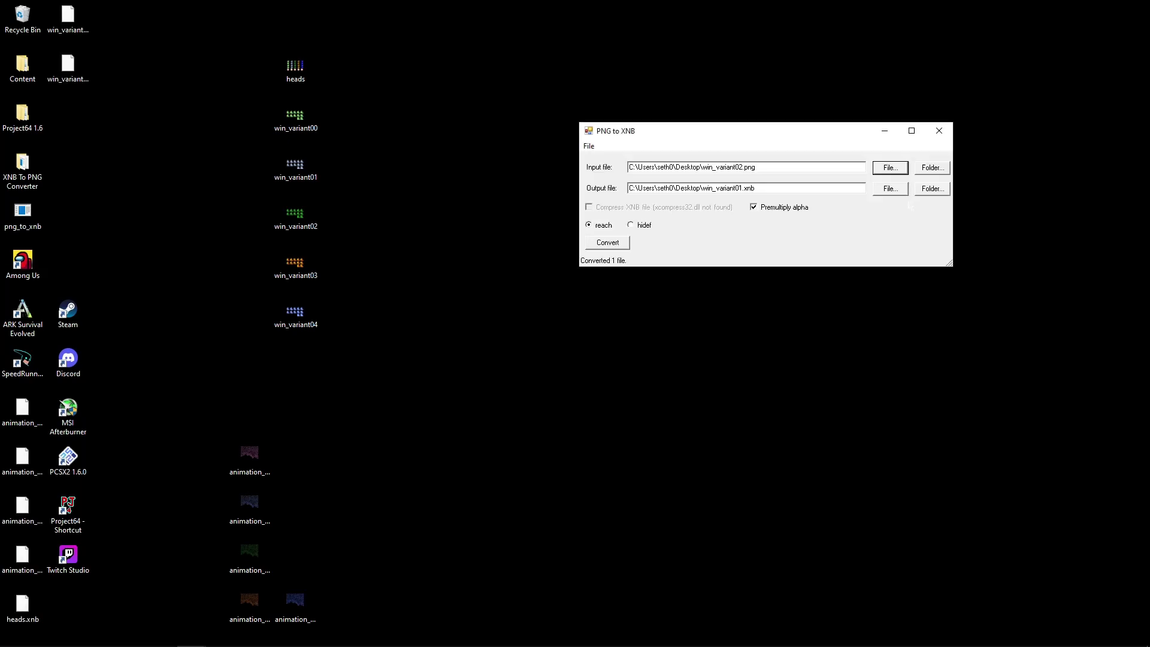
- Convert win_variant02.png through win_variant04.png to XNB files of the same names on the desktop, and close the converter
{"action": "left_click", "coordinate": [890, 189]}
{"action": "left_click", "coordinate": [1036, 457]}
{"action": "left_click", "coordinate": [891, 189]}
{"action": "left_click", "coordinate": [1048, 457]}
{"action": "left_click", "coordinate": [607, 242]}
{"action": "left_click", "coordinate": [938, 131]}
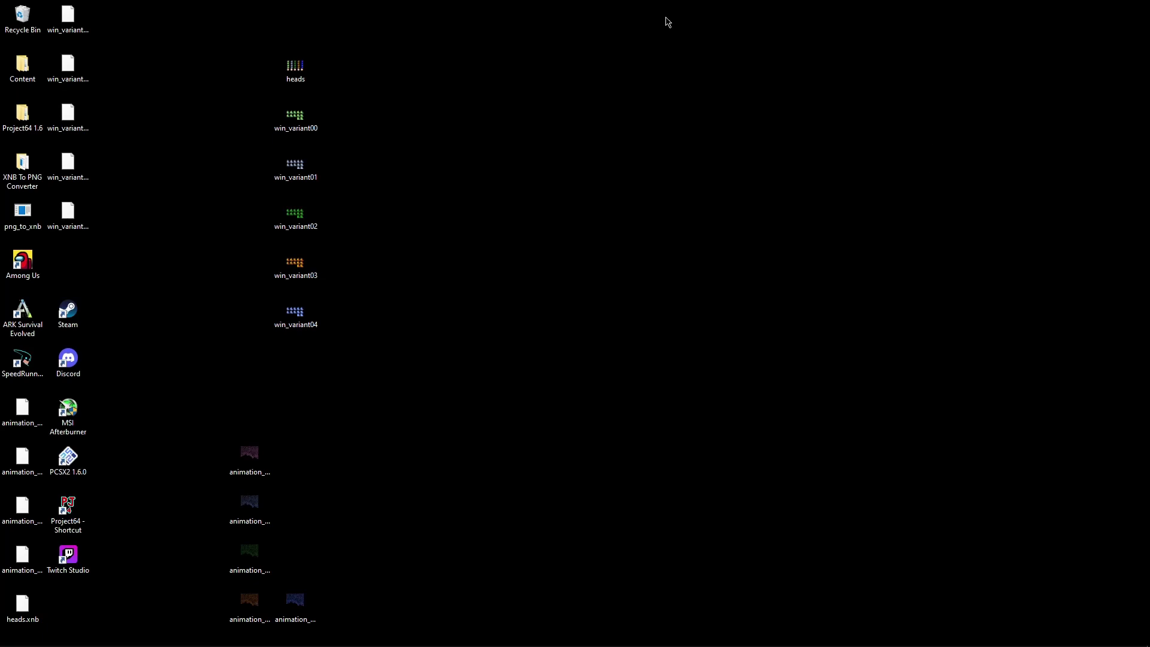
- Delete the heads, win_variant and animation_variant PNG images from the desktop, and bring up the Unic folder
{"action": "left_click_drag", "start_coordinate": [216, 3], "coordinate": [430, 636]}
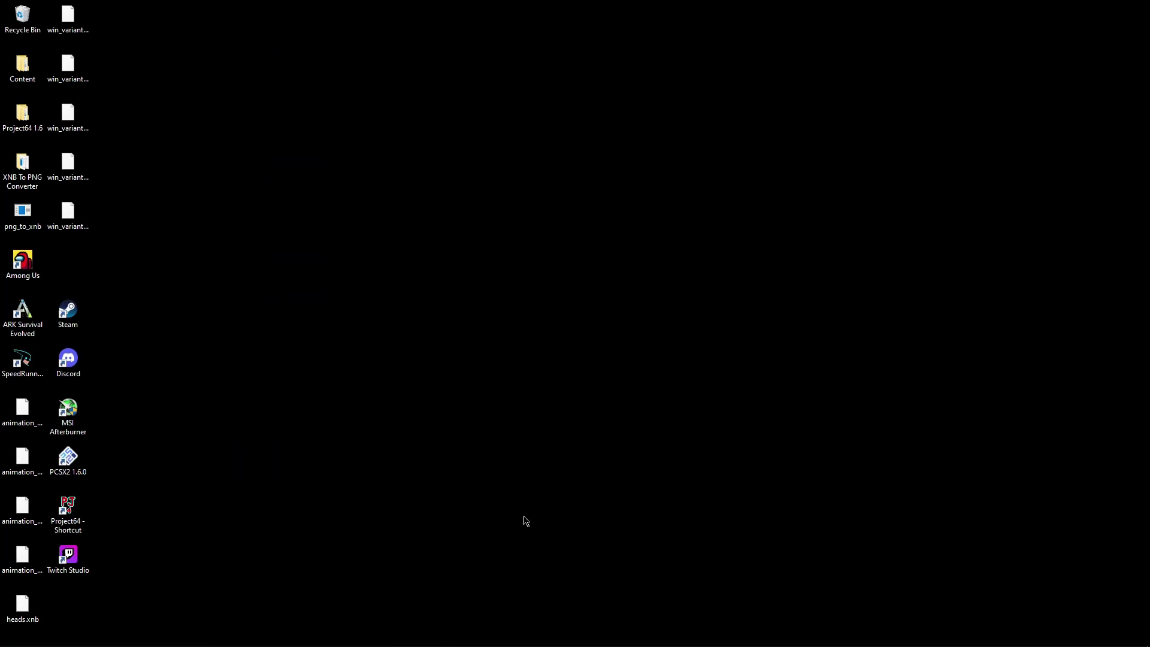
{"action": "mouse_move", "coordinate": [80, 644]}
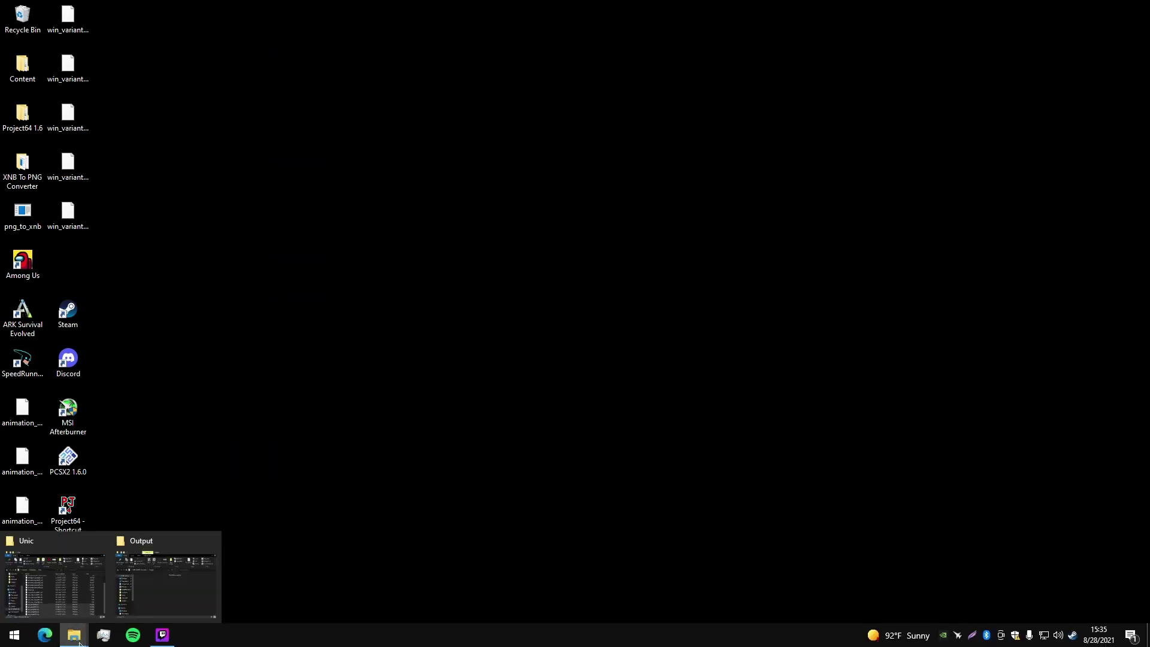
{"action": "left_click", "coordinate": [54, 617]}
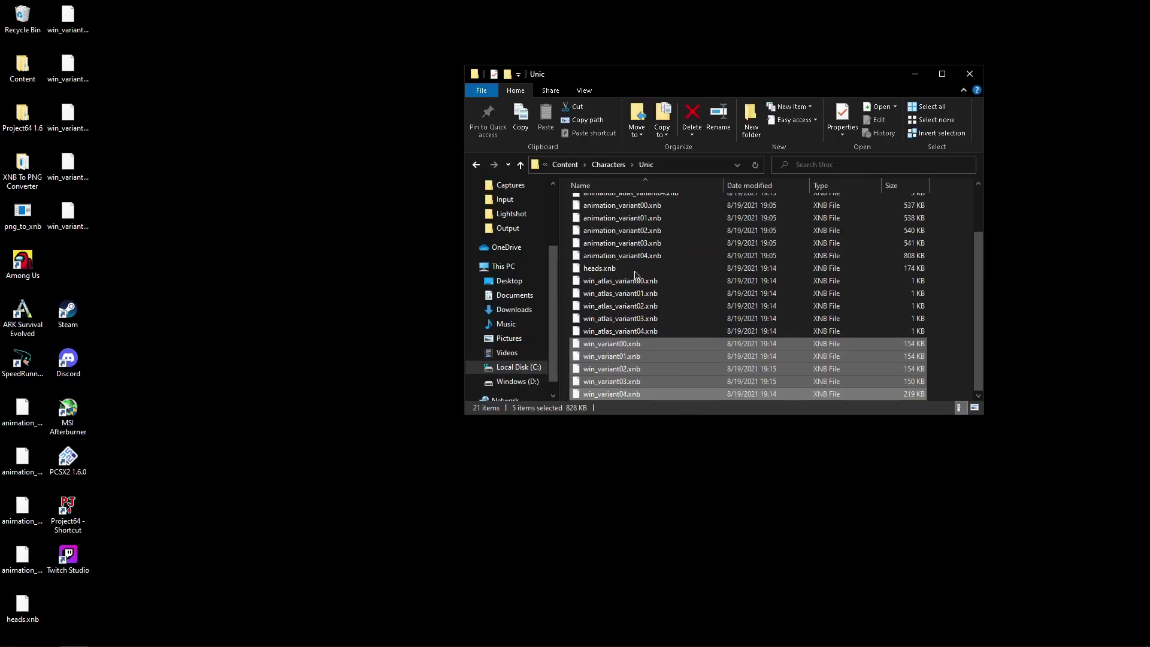
- Move the five win_variant XNB files from the desktop into the Unic folder, replacing the existing files
{"action": "scroll", "coordinate": [672, 253], "scroll_direction": "up", "scroll_amount": 2}
{"action": "scroll", "coordinate": [691, 296], "scroll_direction": "down", "scroll_amount": 2}
{"action": "scroll", "coordinate": [731, 335], "scroll_direction": "up", "scroll_amount": 1}
{"action": "left_click", "coordinate": [313, 329]}
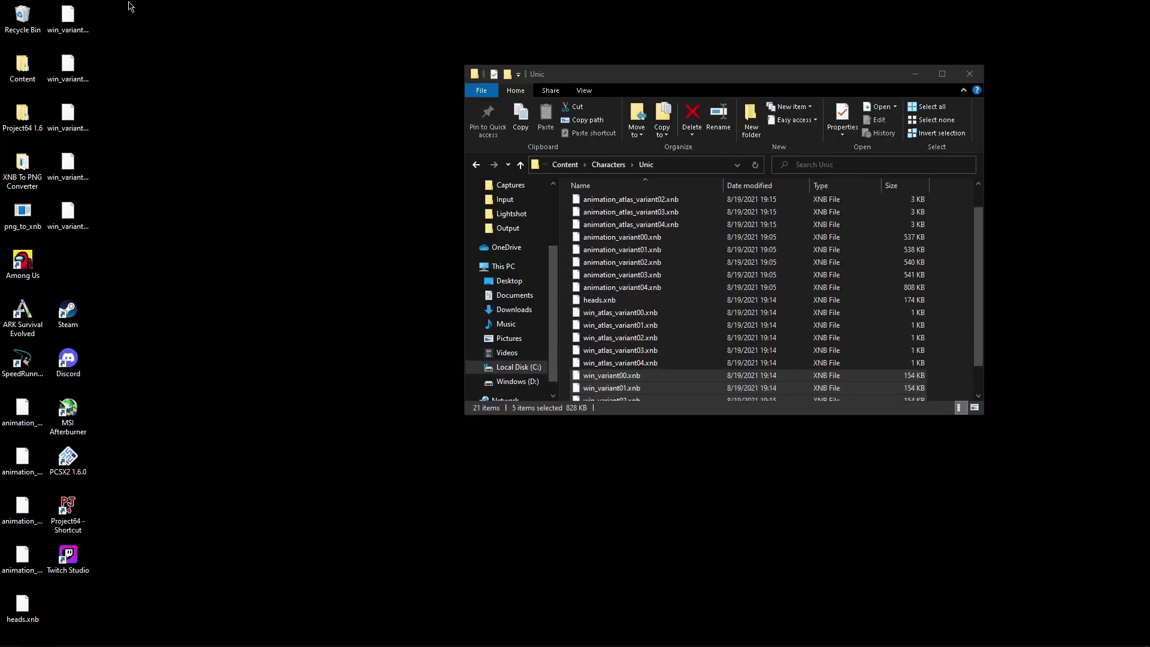
{"action": "left_click_drag", "start_coordinate": [753, 313], "coordinate": [753, 314]}
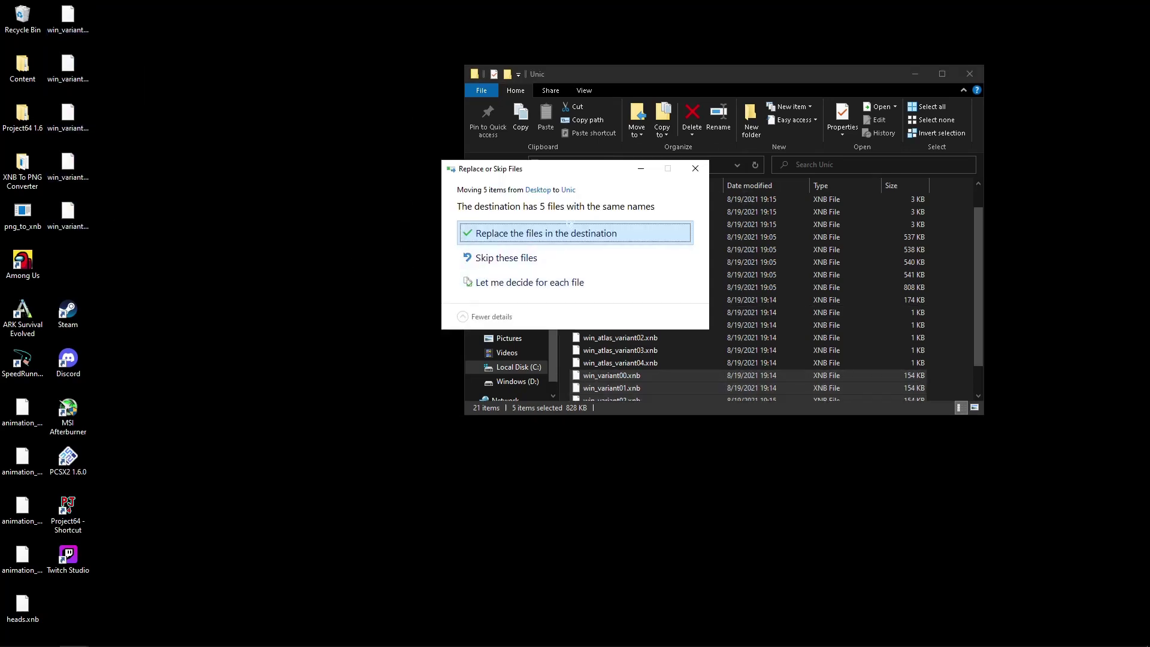
{"action": "left_click", "coordinate": [568, 233]}
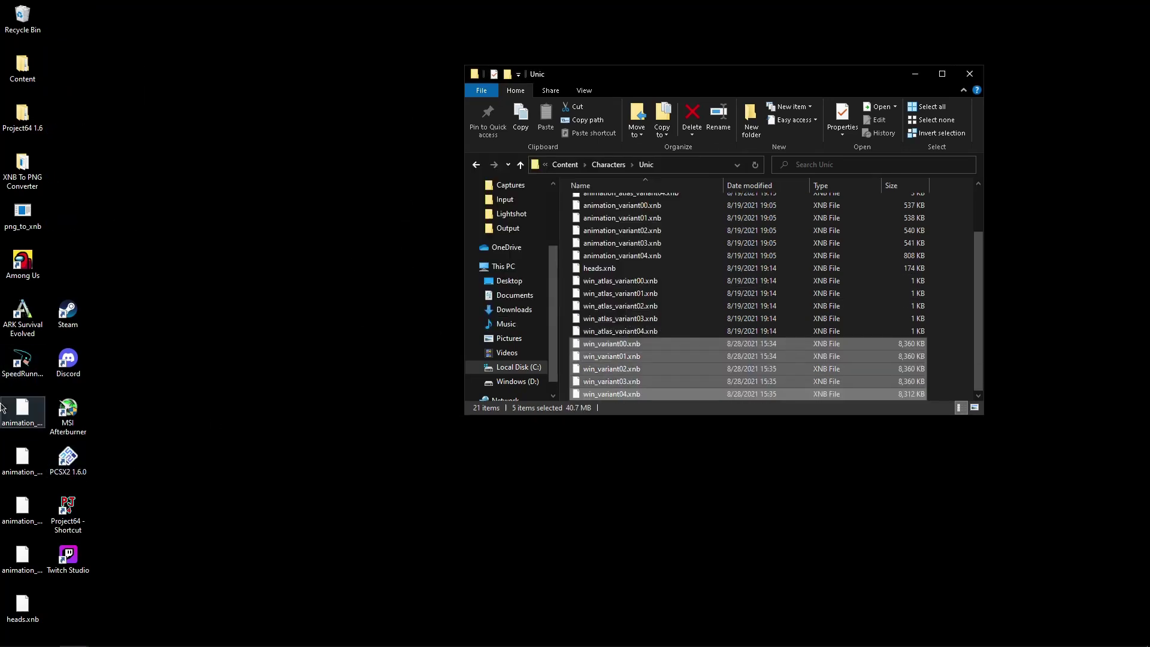
- Move animation_variant00.xnb through animation_variant03.xnb and heads.xnb into the Unic folder, replacing the originals, and close the folder
{"action": "left_click_drag", "start_coordinate": [18, 414], "coordinate": [705, 282]}
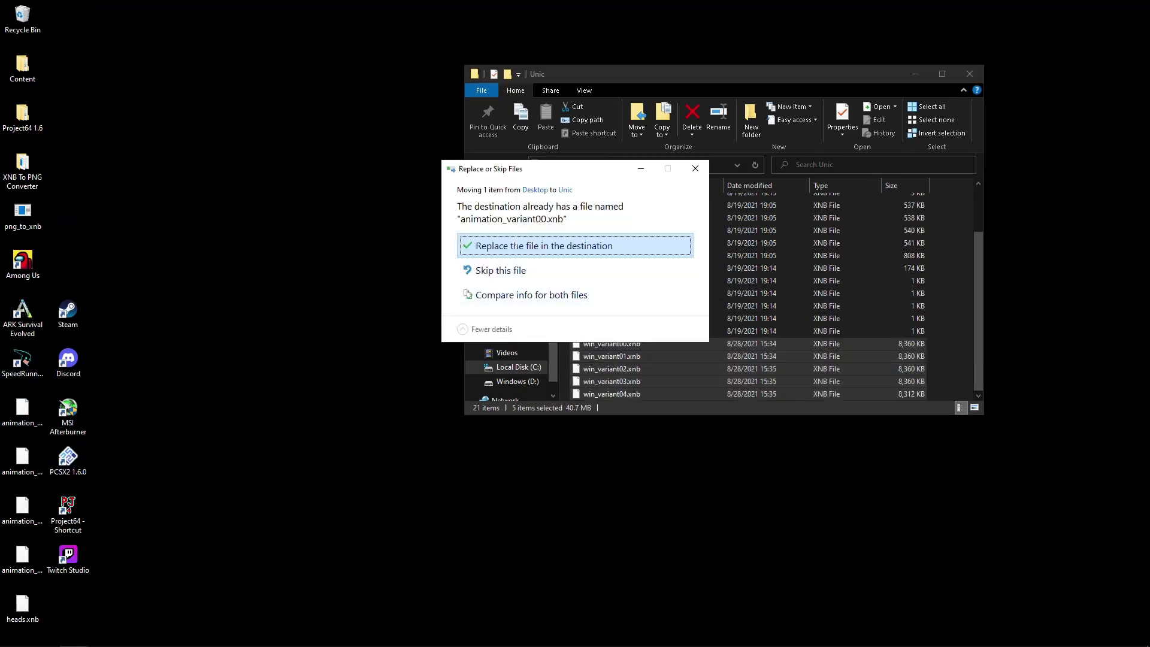
{"action": "left_click", "coordinate": [516, 245]}
{"action": "left_click_drag", "start_coordinate": [2, 448], "coordinate": [19, 628]}
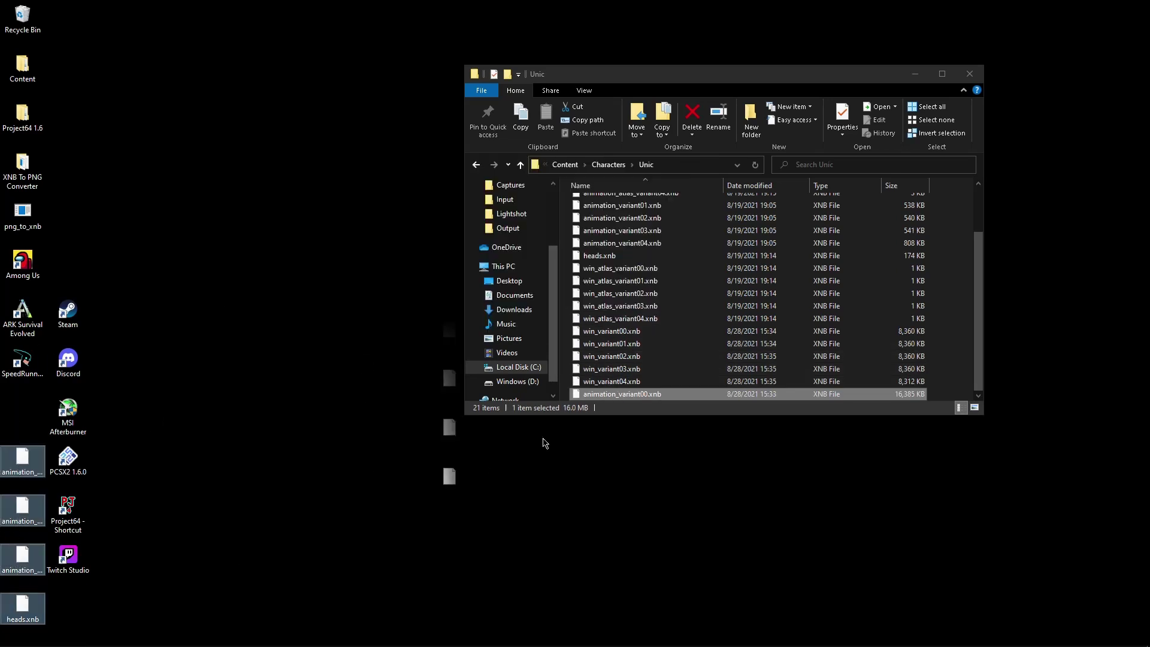
{"action": "left_click_drag", "start_coordinate": [545, 443], "coordinate": [599, 318]}
{"action": "left_click", "coordinate": [637, 239]}
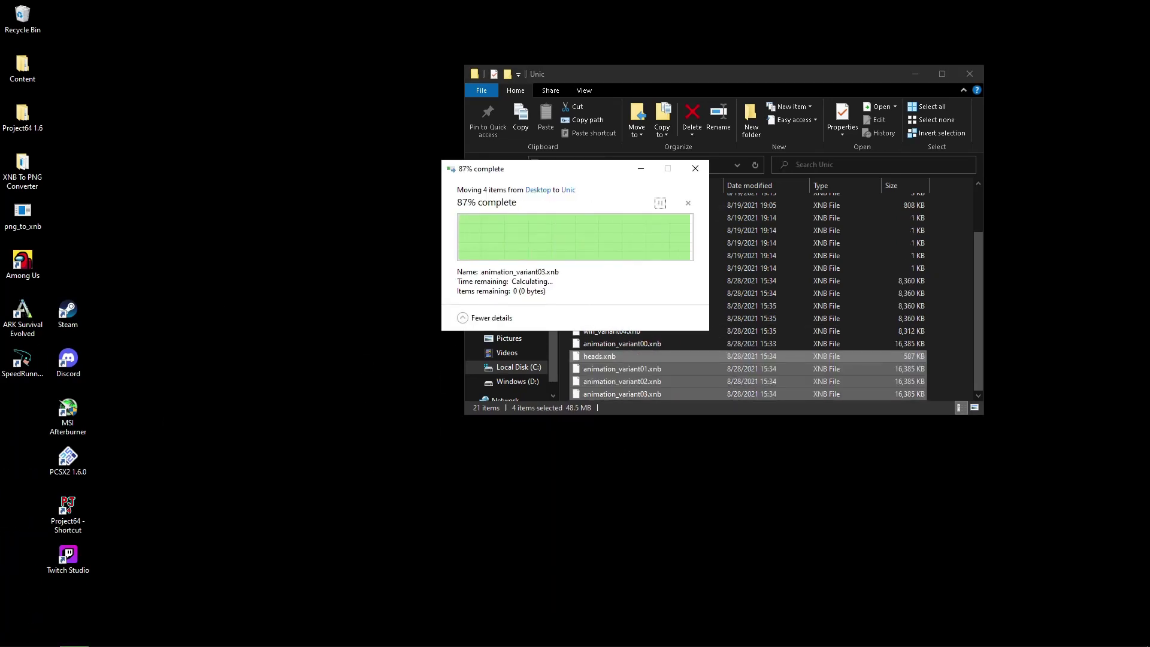
{"action": "left_click", "coordinate": [971, 74]}
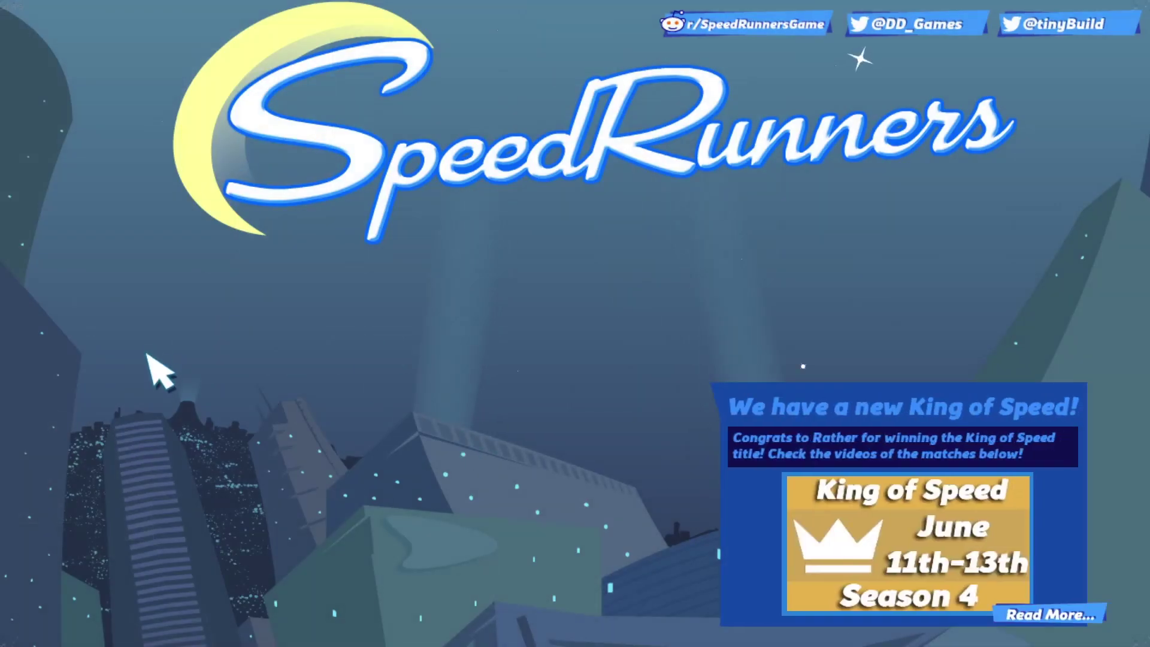
- Start a solo practice run in SpeedRunners and choose Unic as the runner
{"action": "left_click", "coordinate": [149, 386]}
{"action": "left_click", "coordinate": [367, 335]}
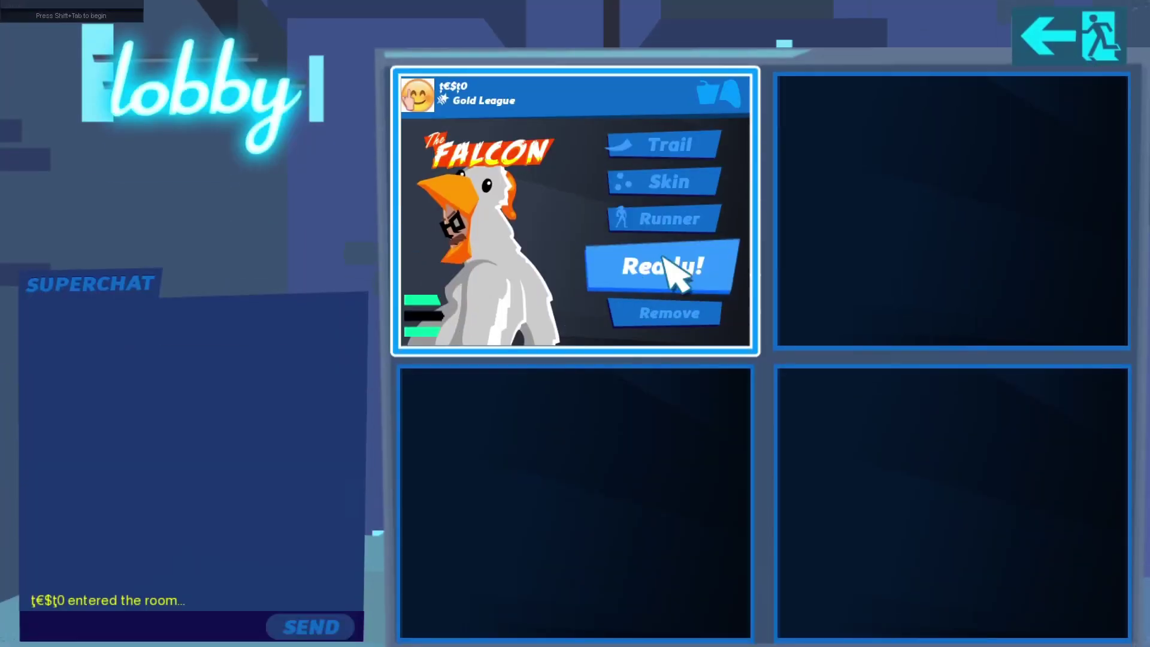
{"action": "left_click", "coordinate": [662, 220]}
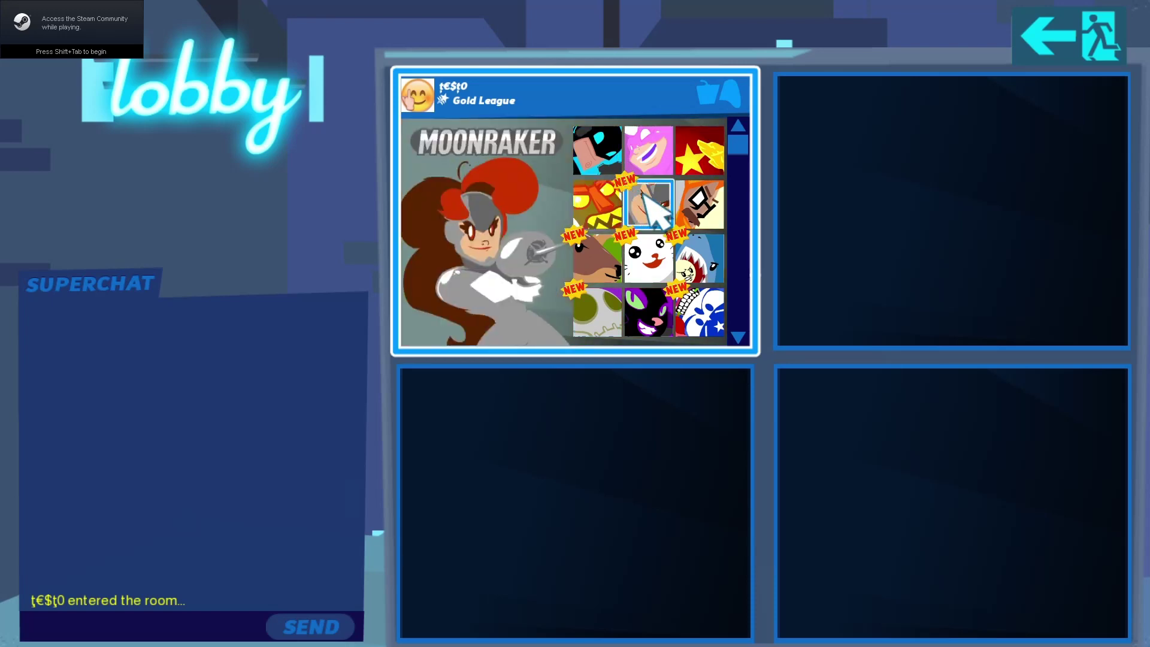
{"action": "left_click", "coordinate": [646, 156]}
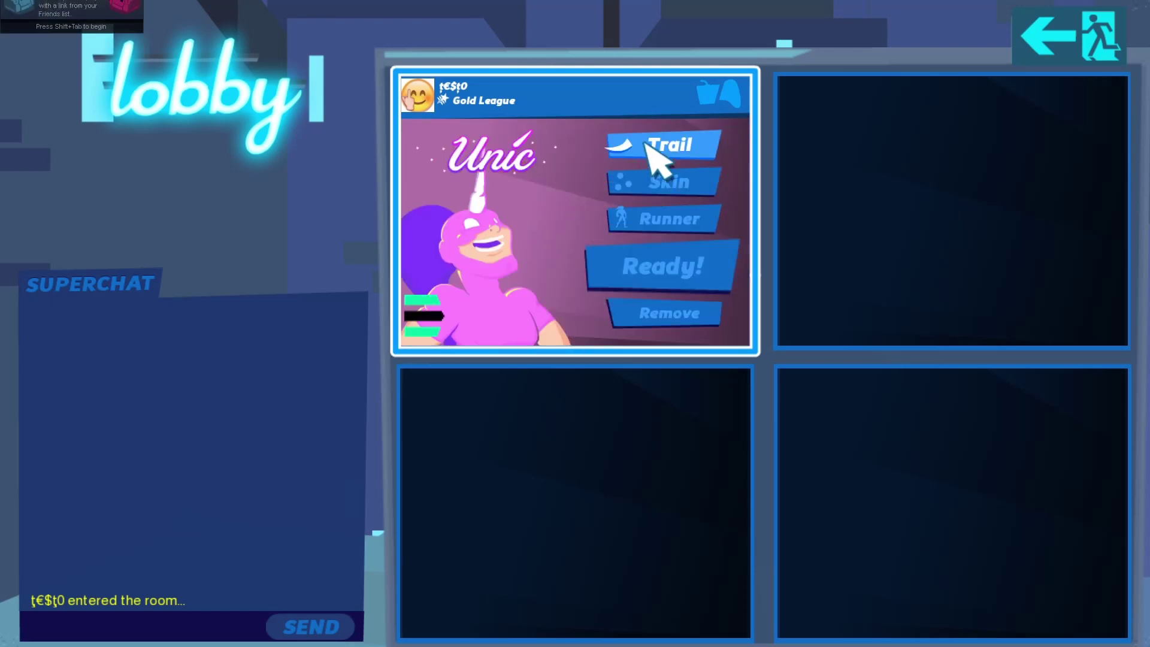
- Return to the lobby to switch Unic to the blue skin, ready up and start a random workshop level
{"action": "left_click", "coordinate": [693, 251]}
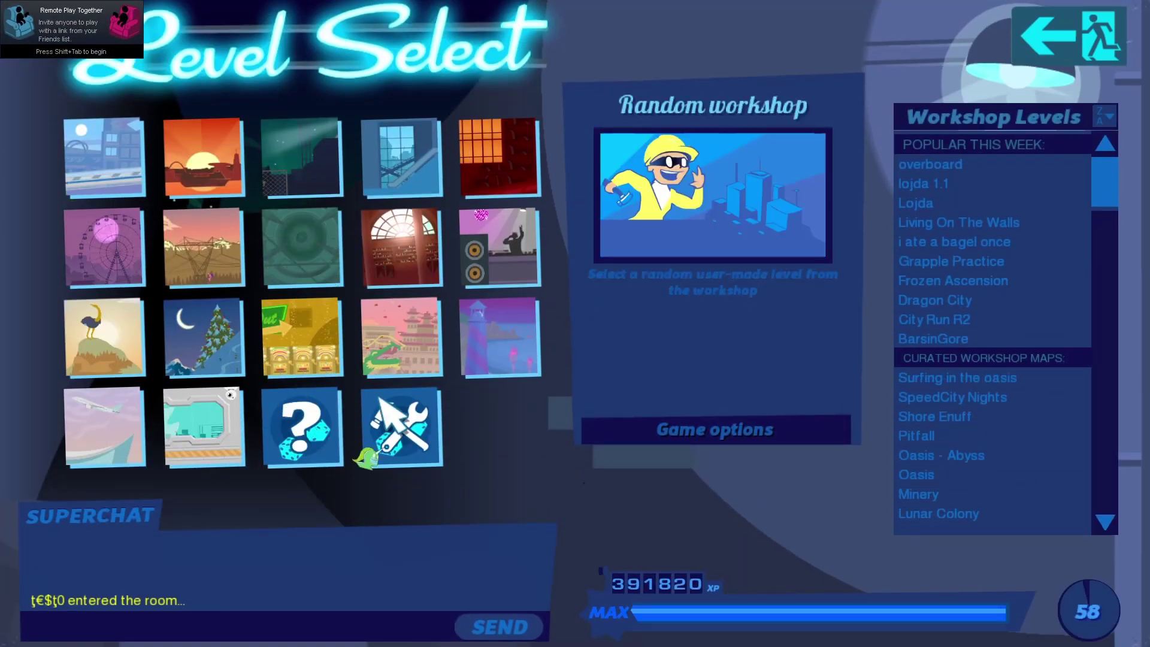
{"action": "key", "text": "Escape"}
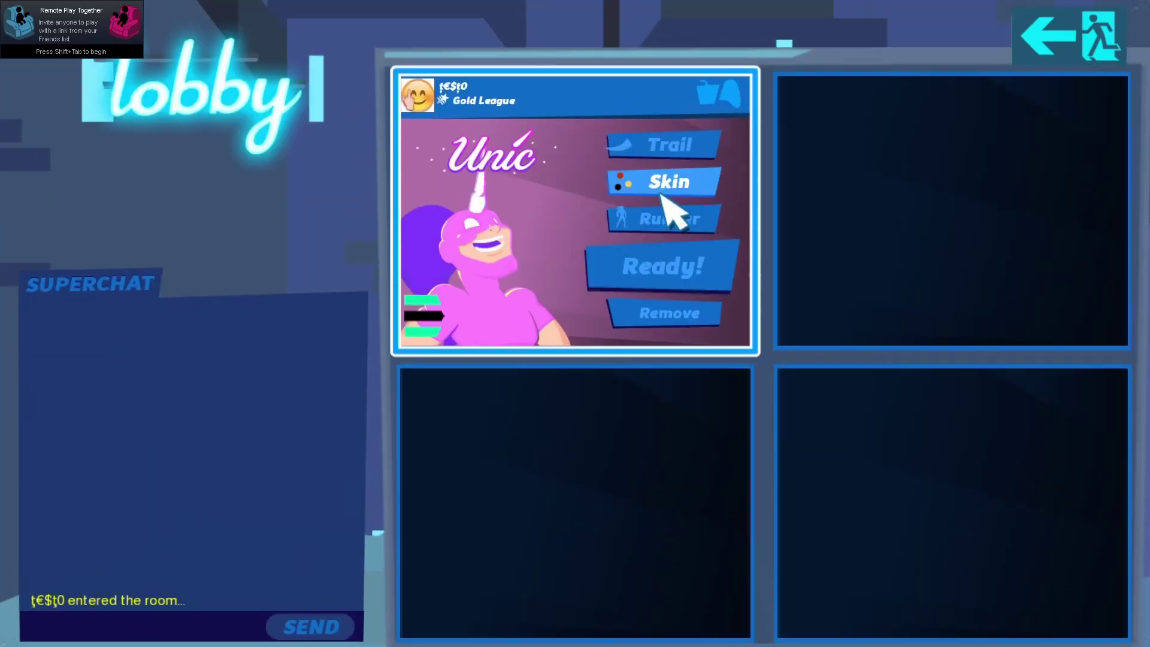
{"action": "left_click", "coordinate": [681, 266]}
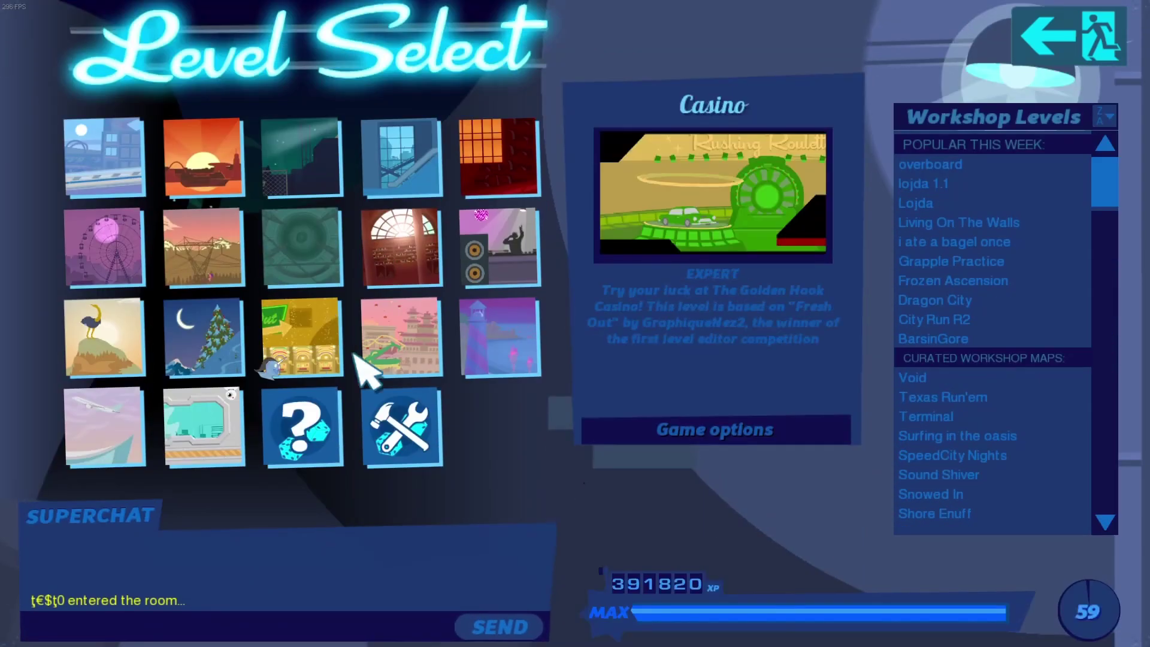
{"action": "left_click", "coordinate": [367, 458]}
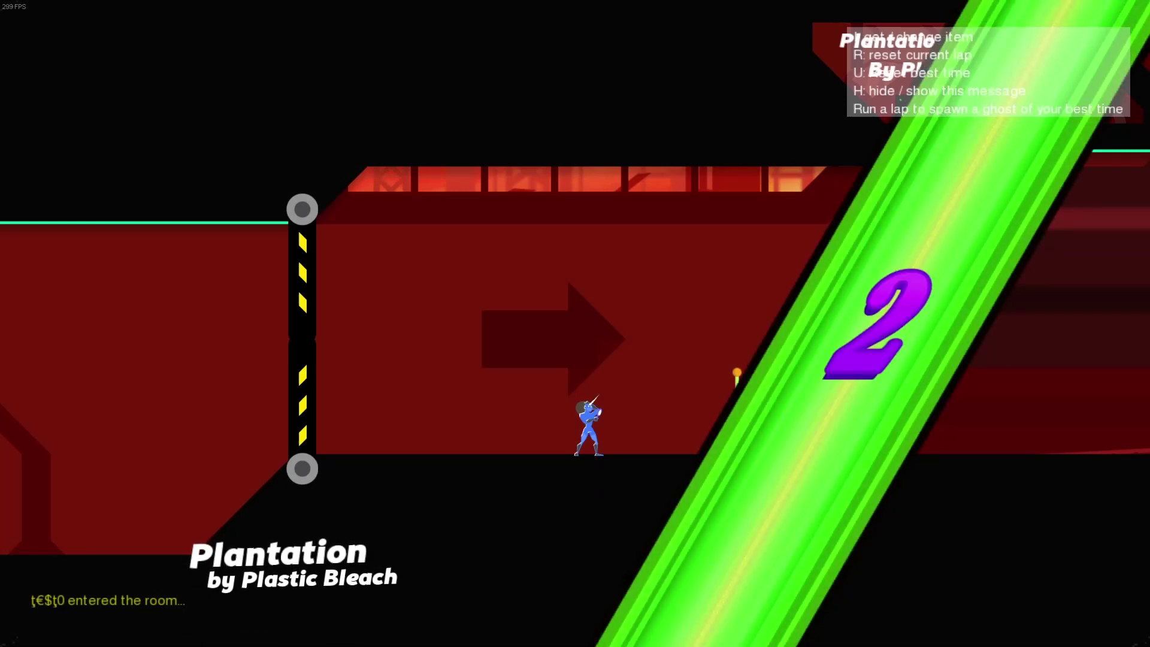
- Hide the help message and run through the Plantation level to check the recoloured Unic animations
{"action": "key", "text": "h"}
{"action": "key", "text": "Right"}
{"action": "key", "text": "a"}
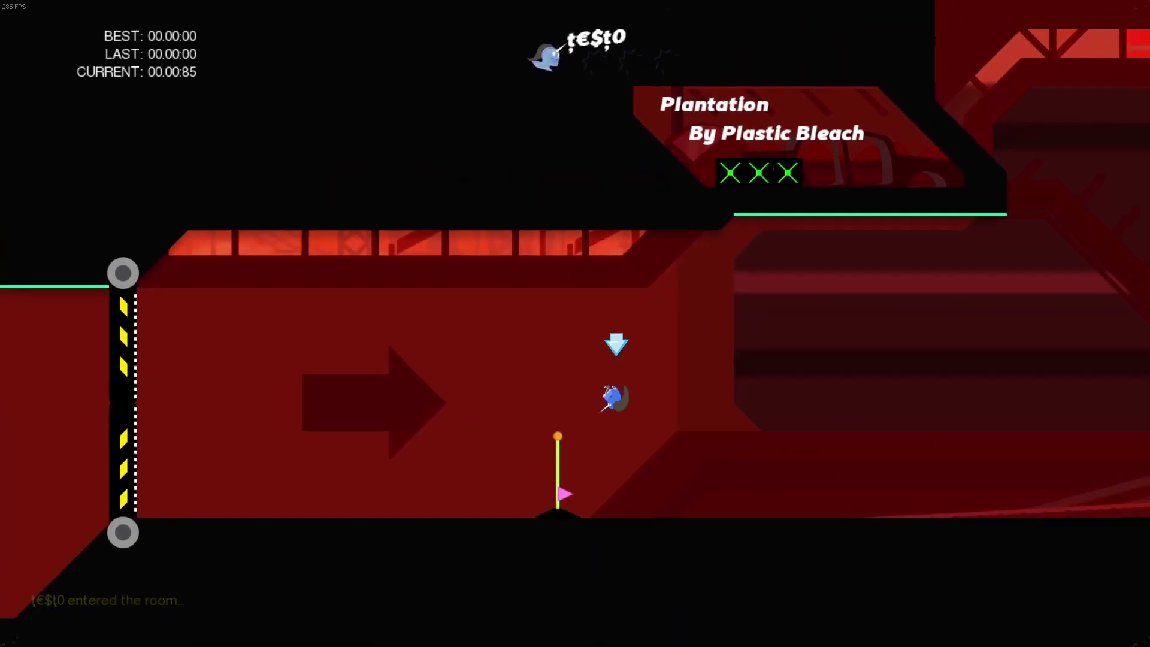
{"action": "key", "text": "a"}
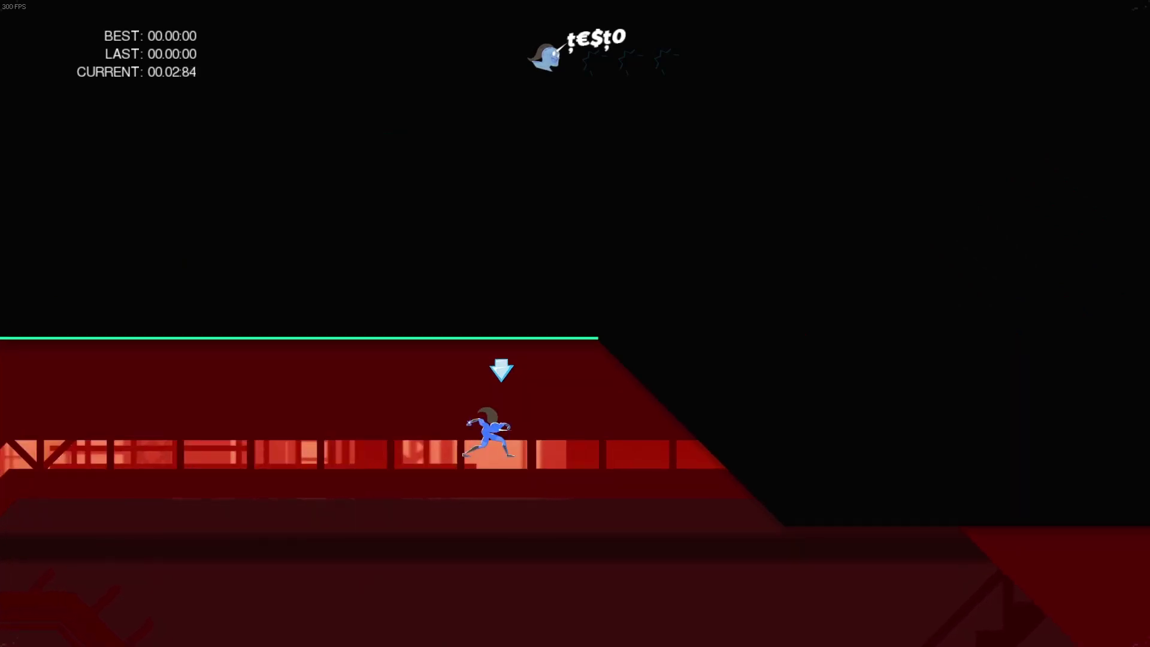
{"action": "key", "text": "a"}
{"action": "key", "text": "s"}
{"action": "key", "text": "a"}
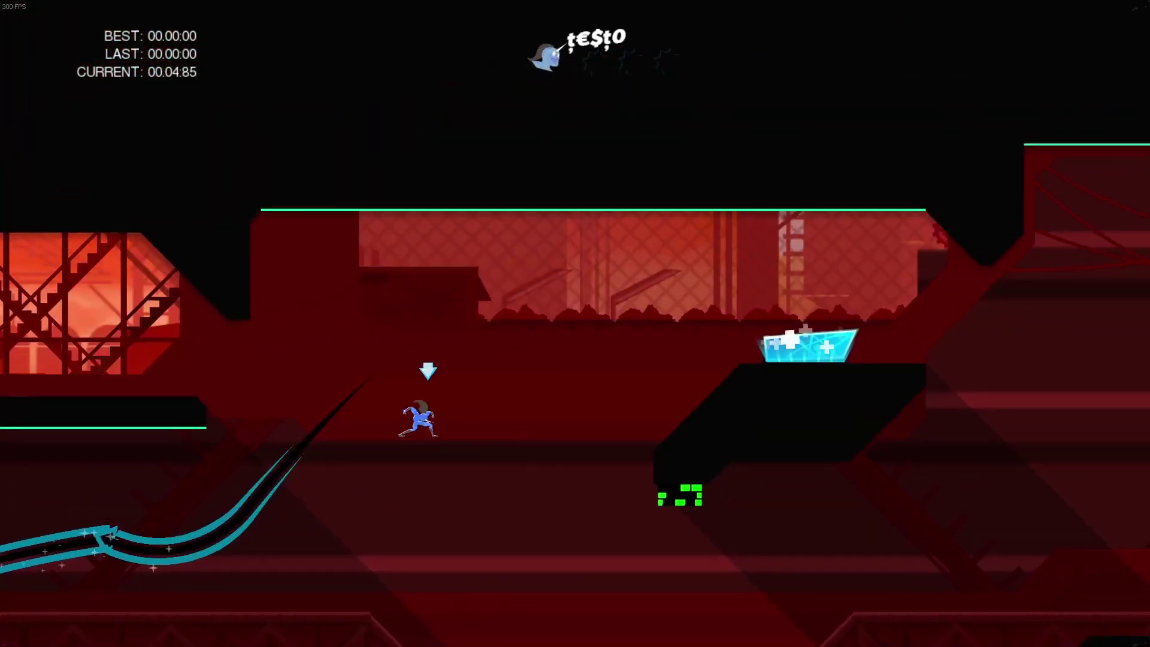
{"action": "key", "text": "s"}
{"action": "key", "text": "s"}
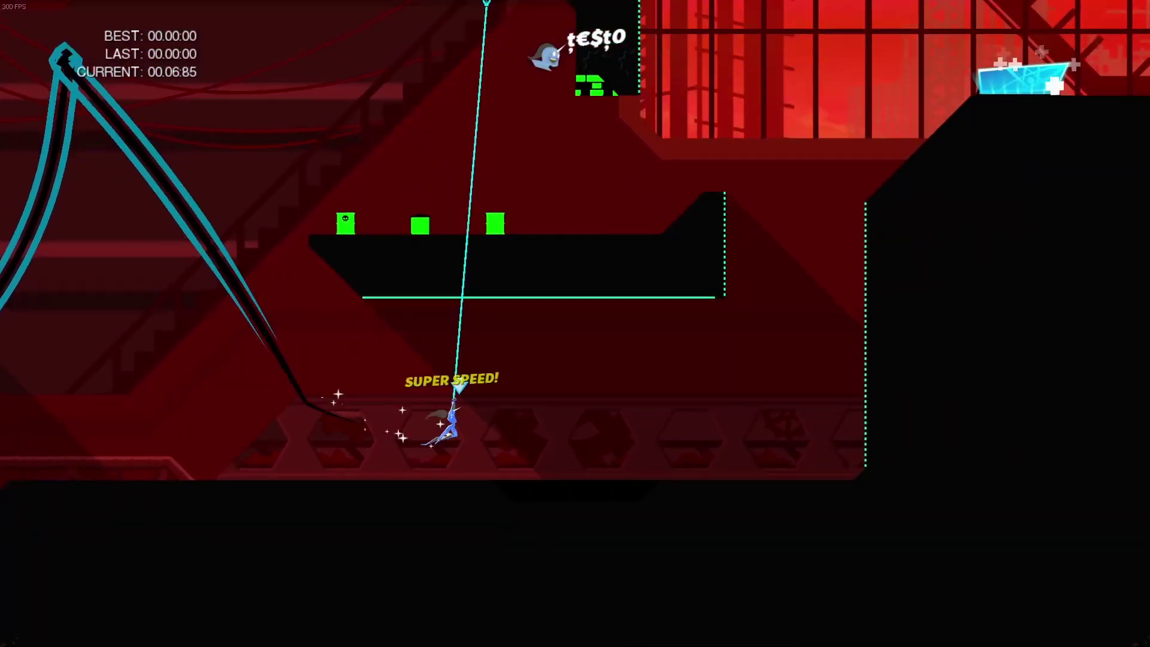
{"action": "key", "text": "Right"}
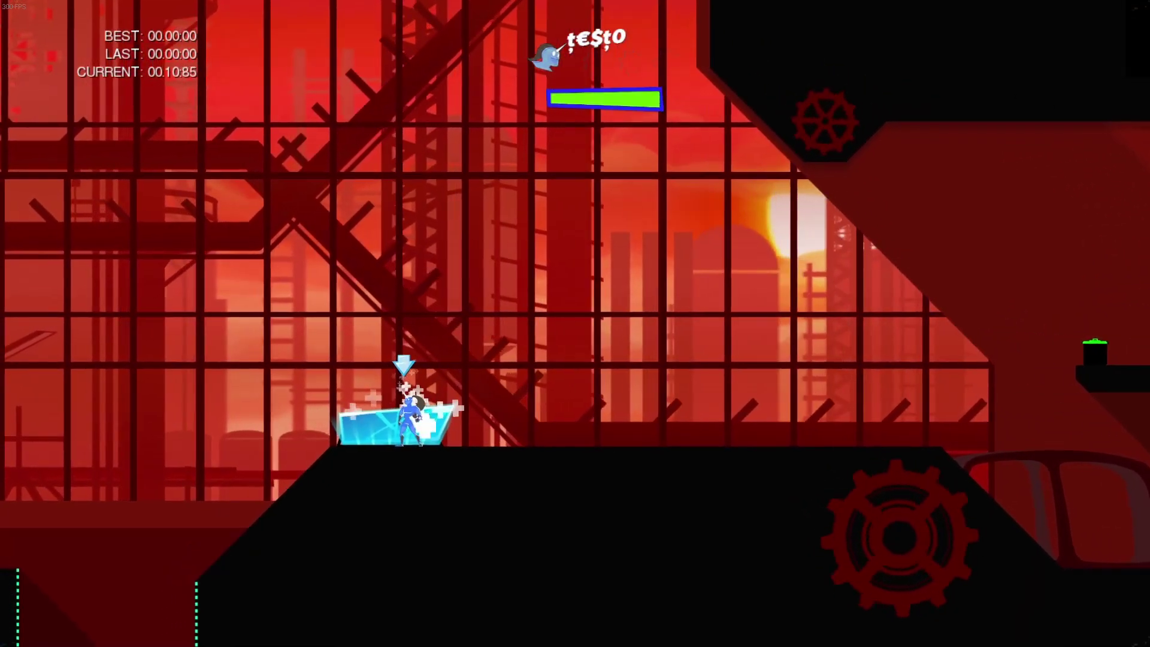
- Leave the Plantation level and go back through the lobby to the main menu
{"action": "key", "text": "Escape"}
{"action": "left_click", "coordinate": [677, 261]}
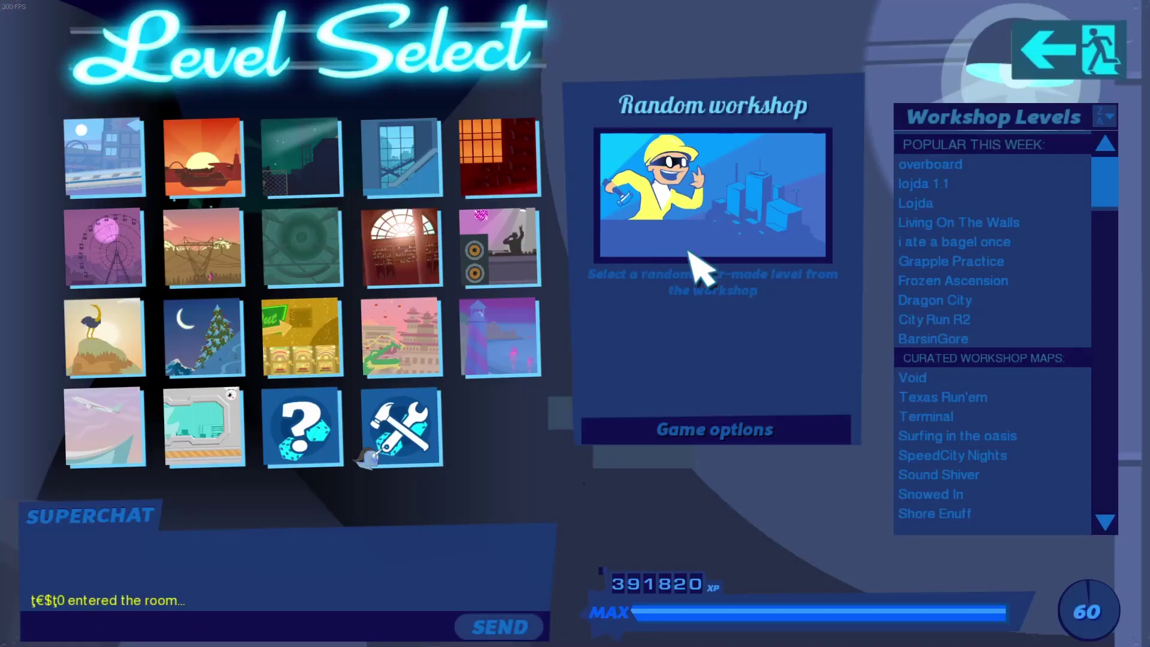
{"action": "left_click", "coordinate": [1106, 68]}
{"action": "left_click", "coordinate": [1105, 68]}
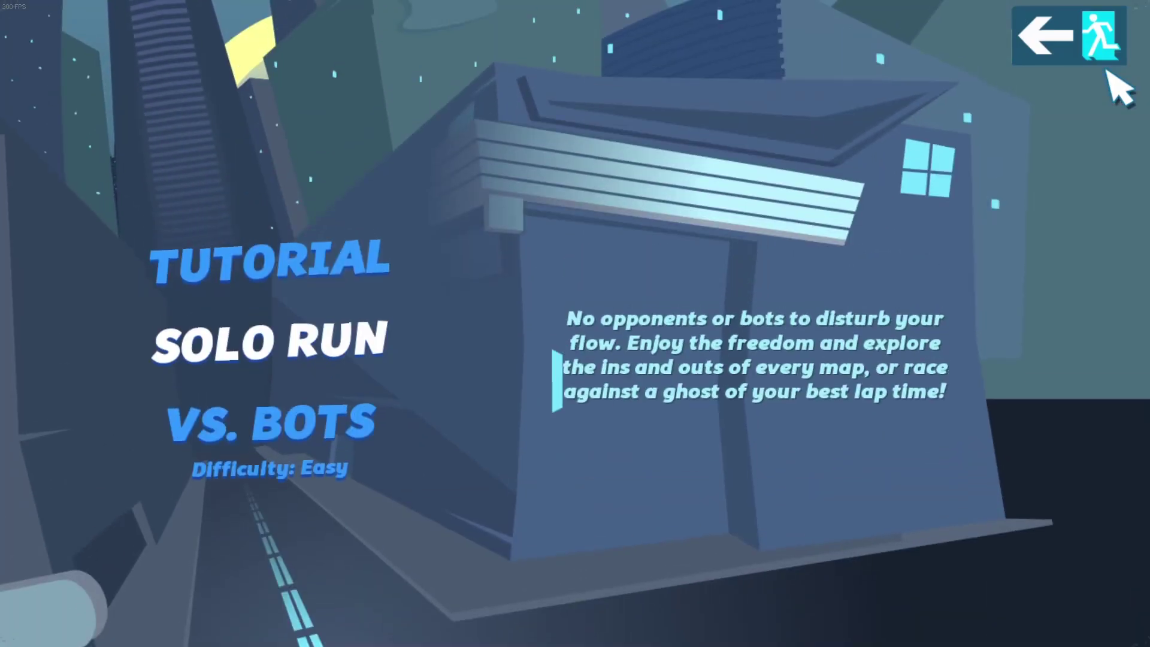
{"action": "left_click", "coordinate": [1106, 68]}
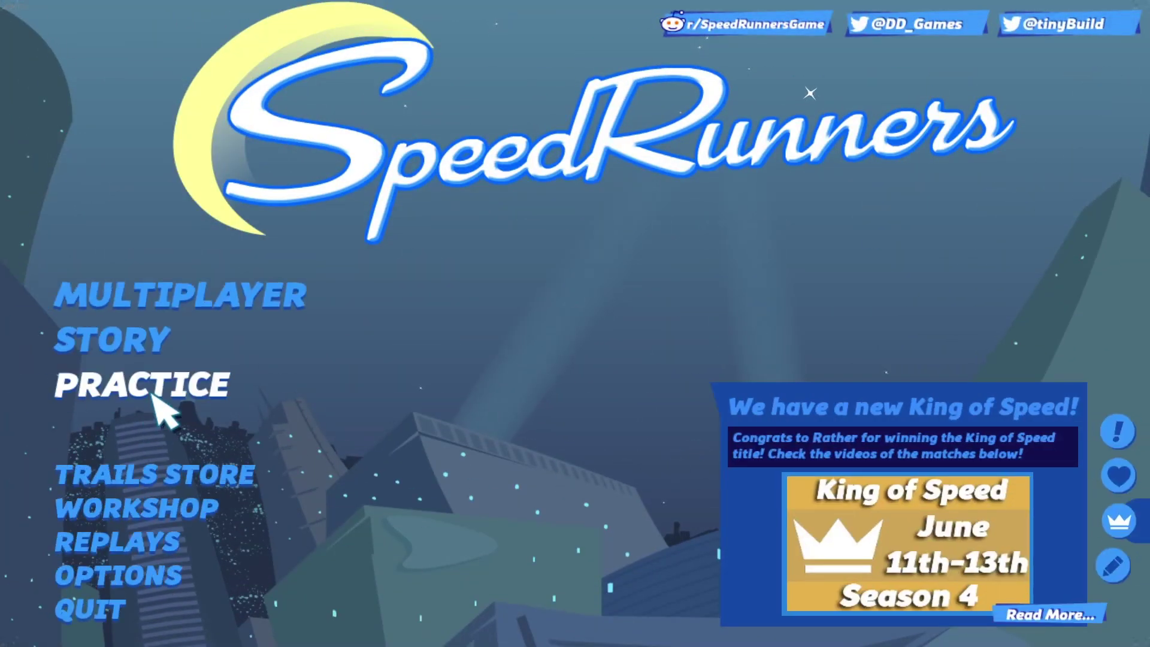
- Start another solo practice run as Unic on a random workshop level
{"action": "left_click", "coordinate": [154, 398]}
{"action": "left_click", "coordinate": [318, 326]}
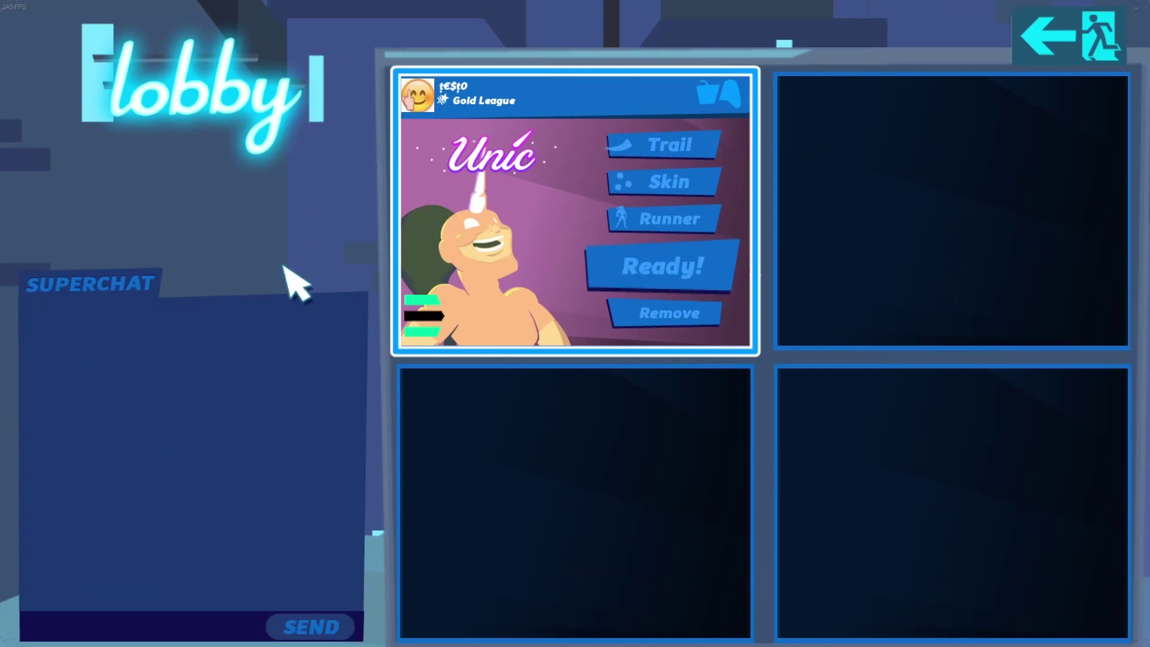
{"action": "left_click", "coordinate": [667, 245]}
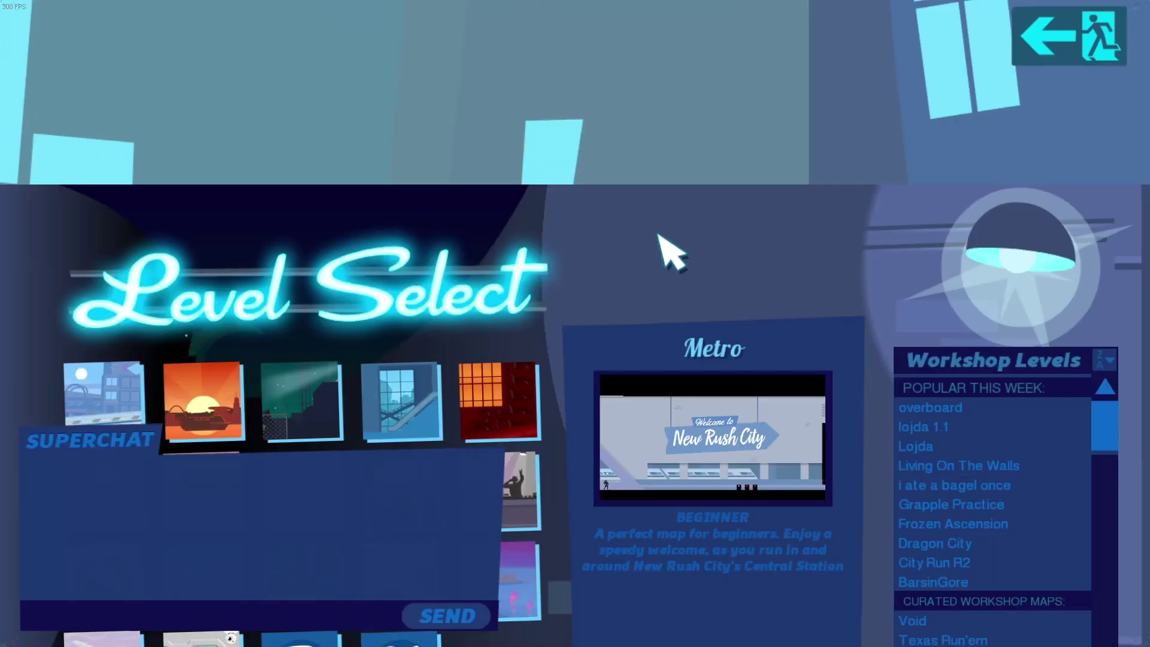
{"action": "left_click", "coordinate": [396, 449]}
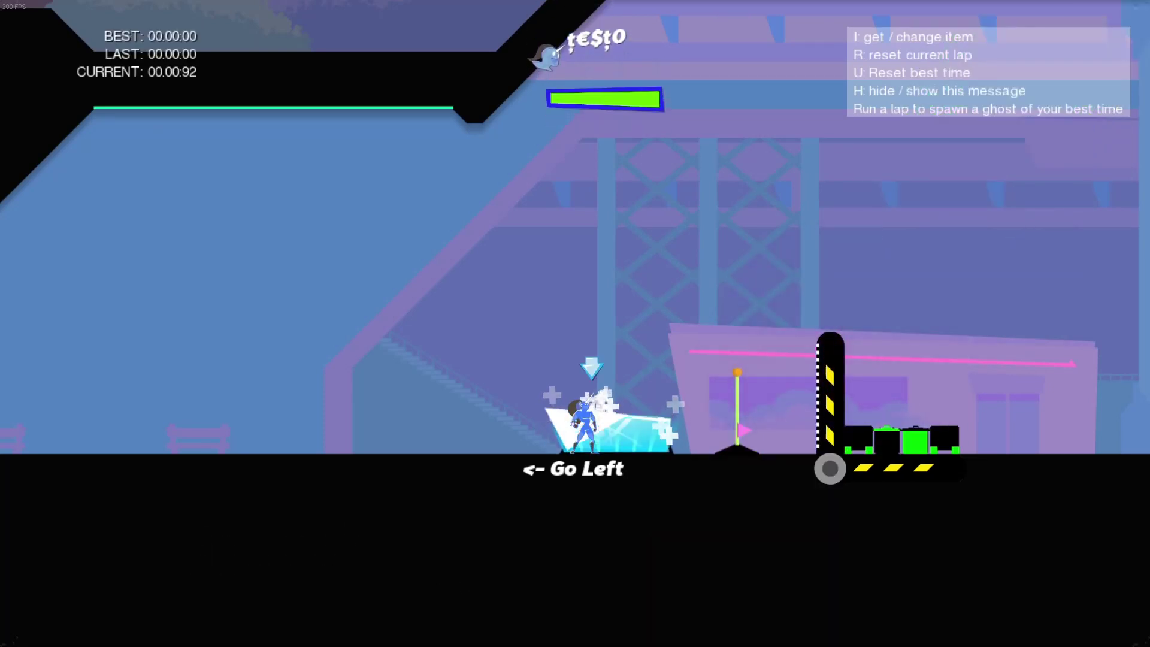
- Run, grapple and boost through the amusement-park workshop level to check the recoloured Unic skin in motion
{"action": "key", "text": "space"}
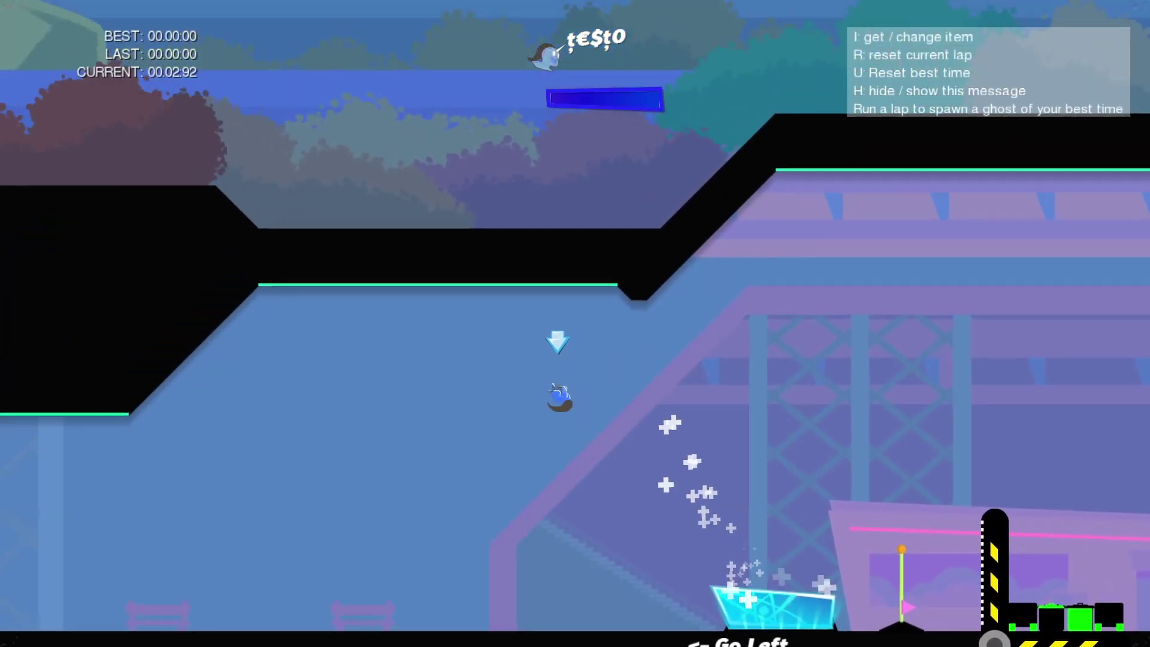
{"action": "key", "text": "Right"}
{"action": "key", "text": "Left"}
{"action": "key", "text": "Right"}
{"action": "key", "text": "d"}
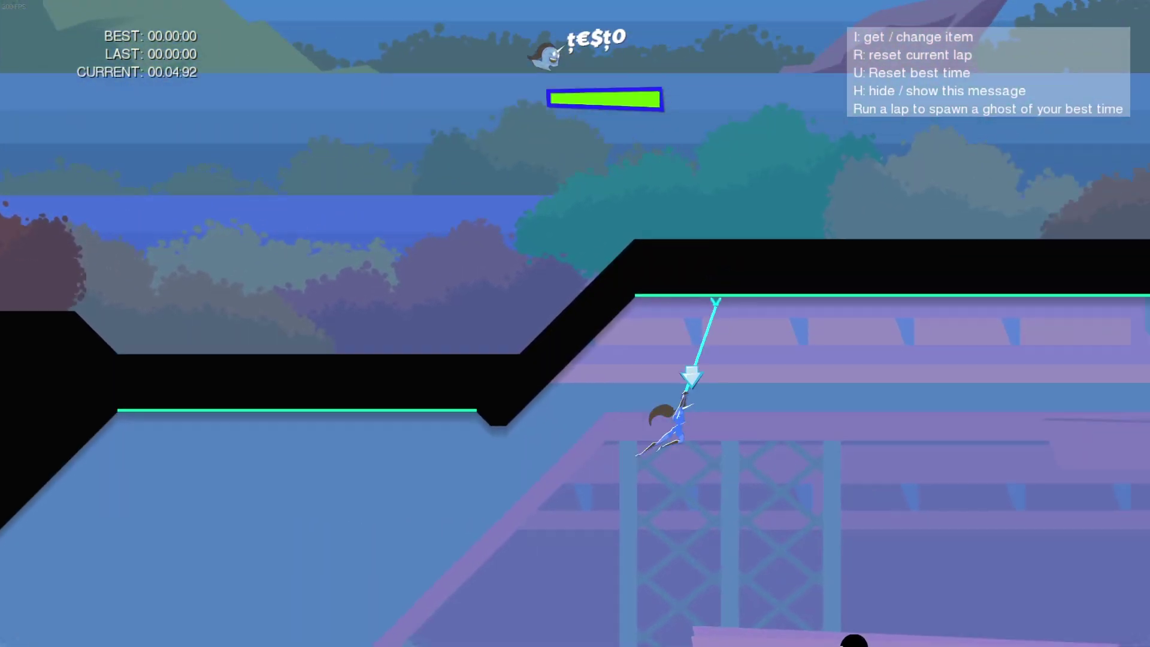
{"action": "key", "text": "space"}
{"action": "key", "text": "d"}
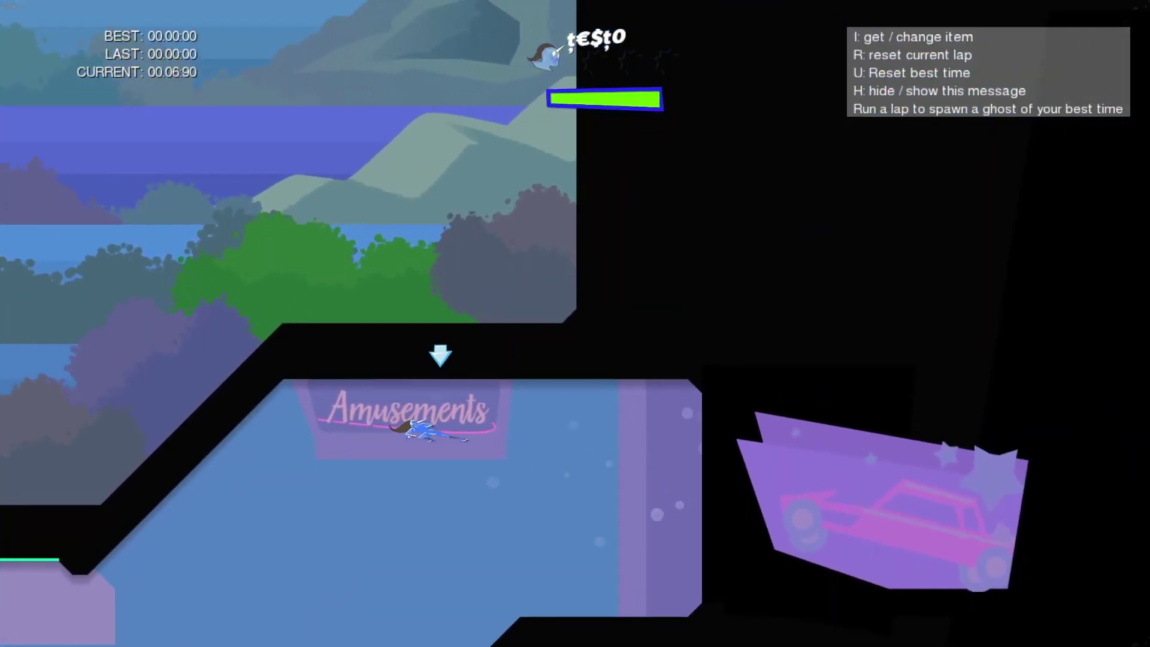
{"action": "key", "text": "Left"}
{"action": "key", "text": "space"}
{"action": "key", "text": "d"}
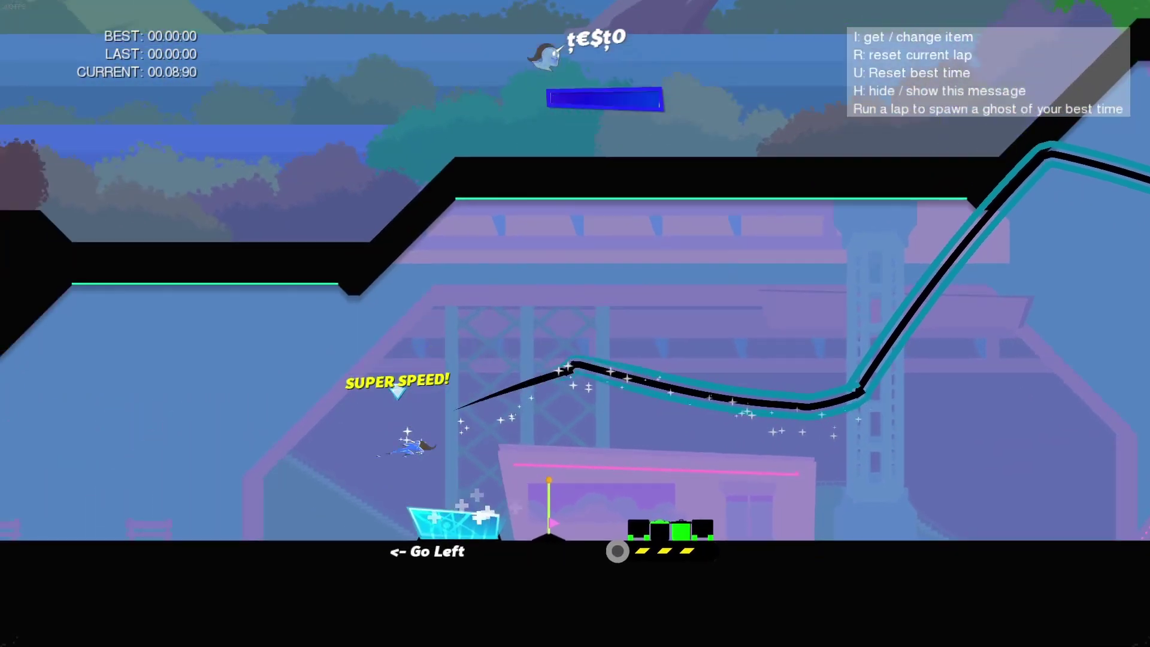
{"action": "key", "text": "space"}
{"action": "key", "text": "space"}
{"action": "key", "text": "Right"}
{"action": "key", "text": "d"}
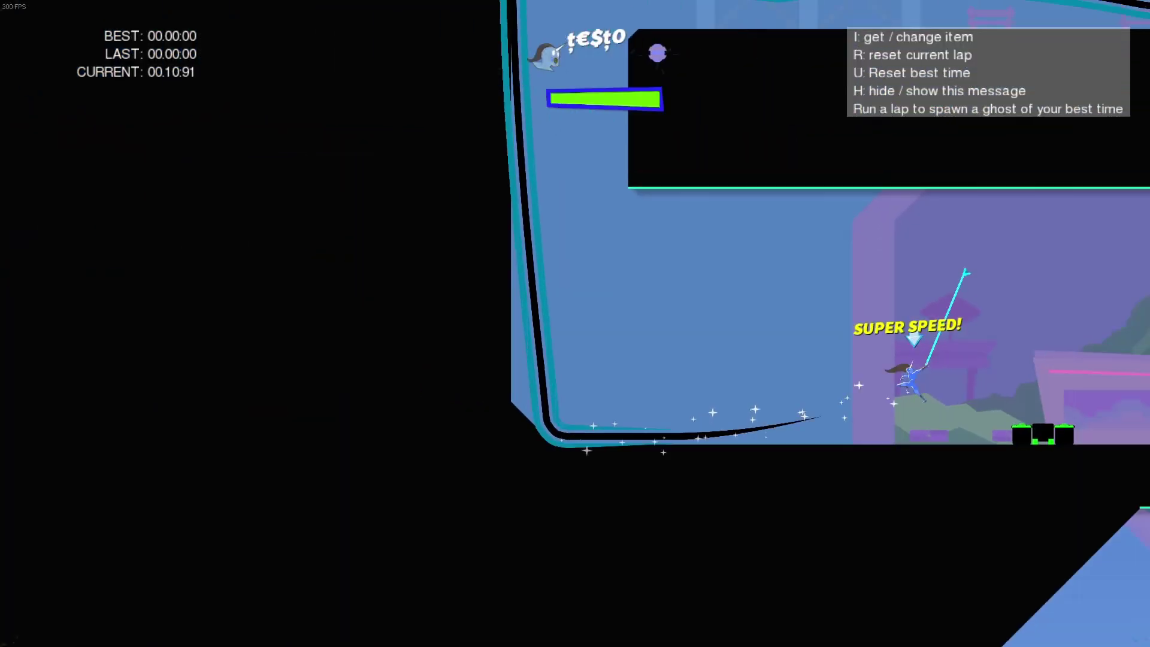
{"action": "key", "text": "d"}
{"action": "key", "text": "Left"}
{"action": "key", "text": "d"}
{"action": "key", "text": "Left"}
{"action": "key", "text": "space"}
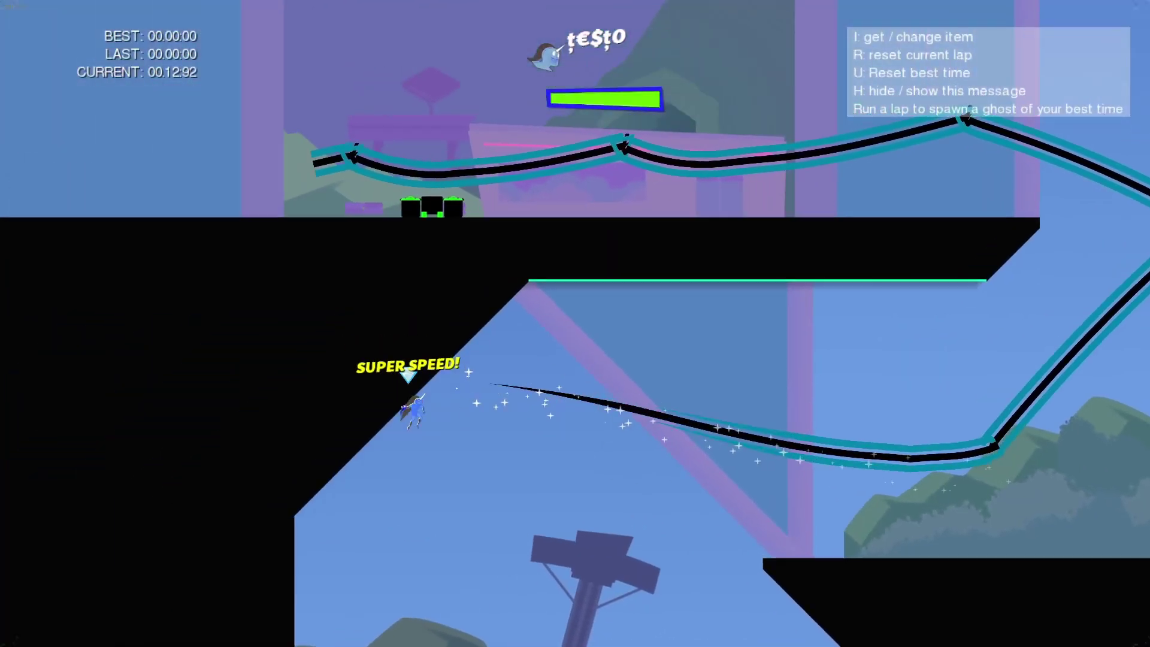